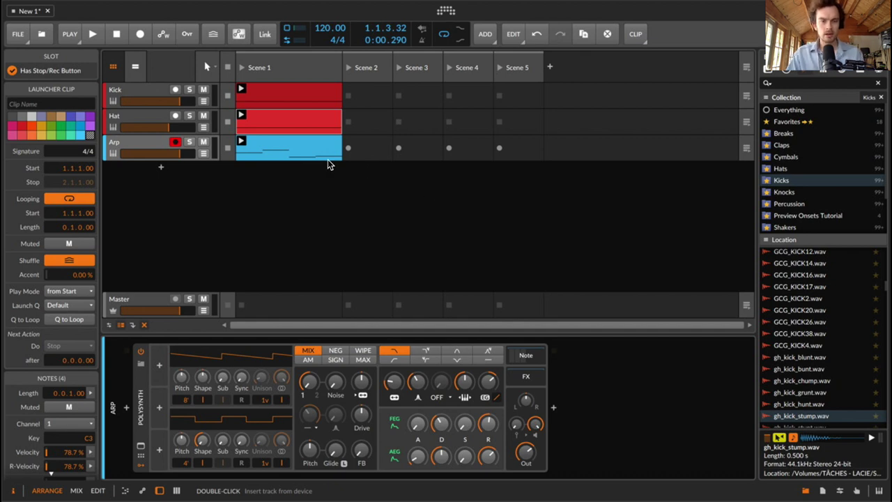
Step: Open the Kick, Hat and Arp clips in turn to inspect their notes, and play the loop briefly
double_click(294, 100)
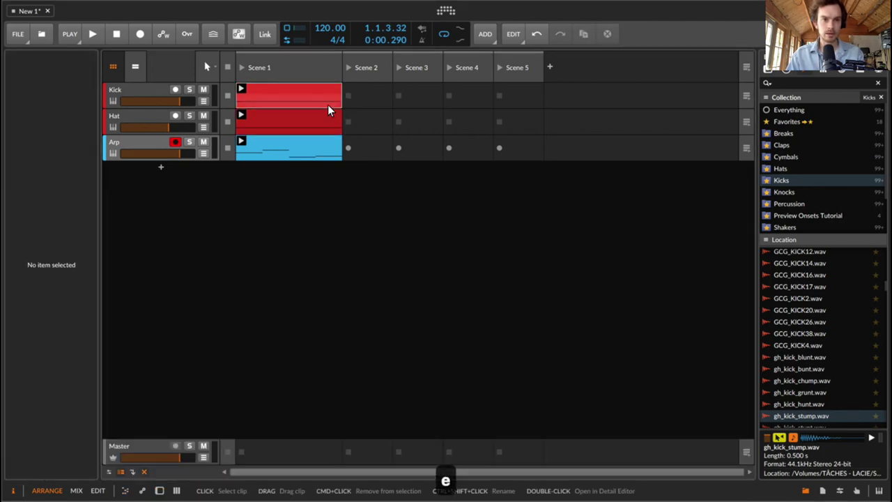
double_click(279, 114)
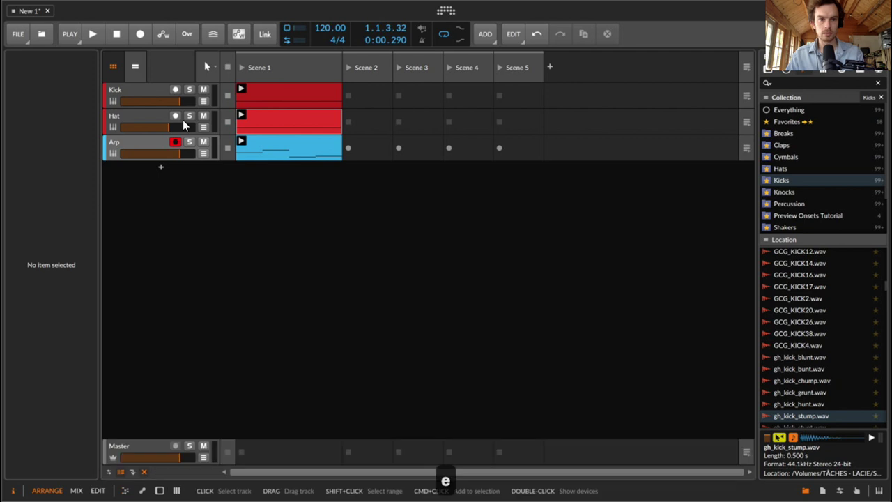
double_click(295, 150)
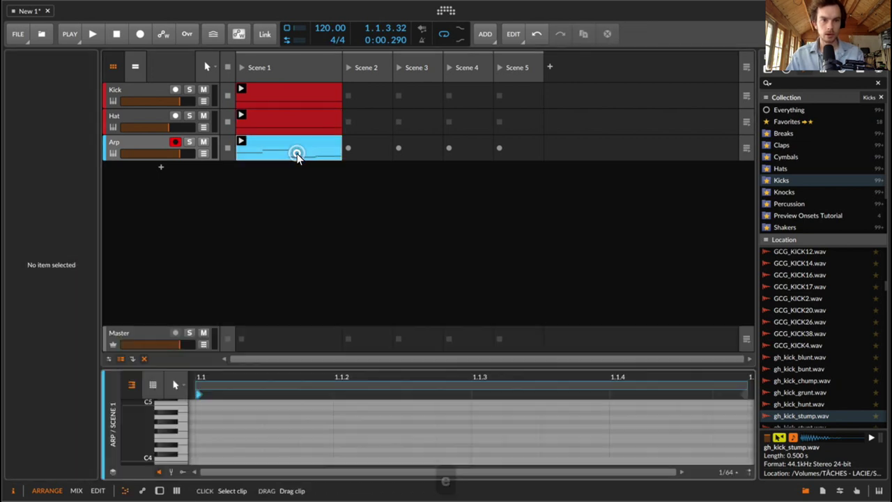
key(space)
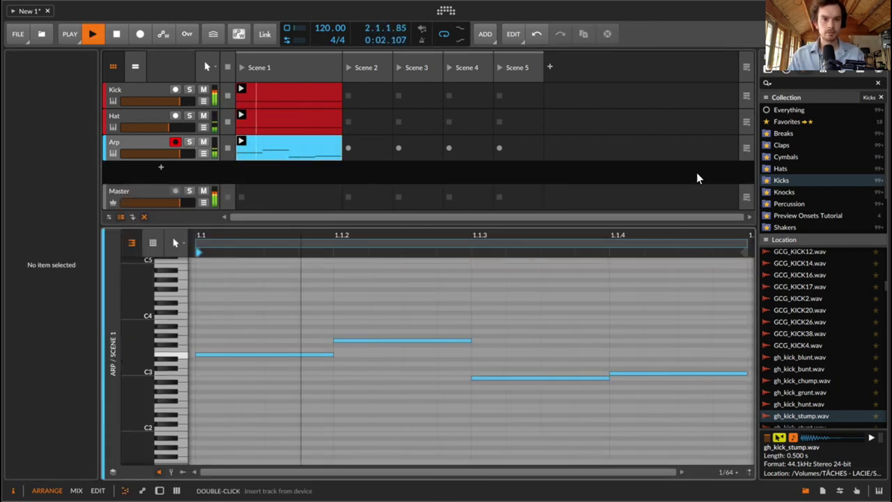
key(space)
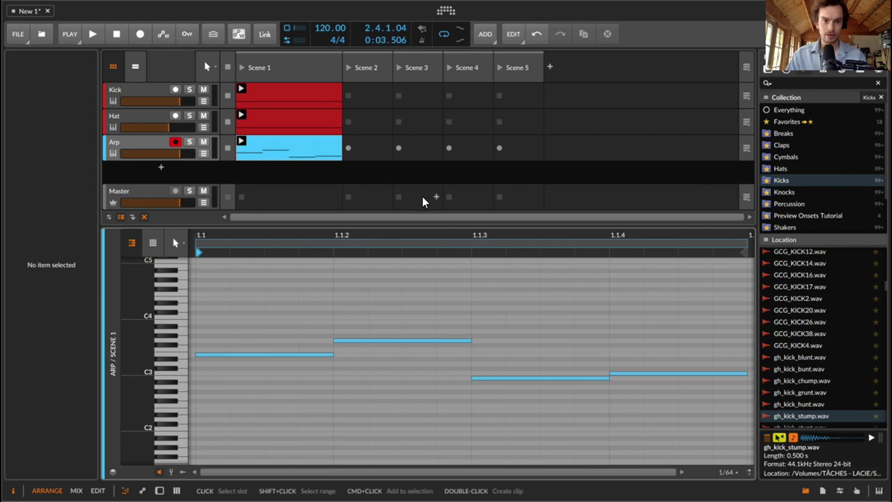
Step: Open the Arp clip's Polysynth Freq automation and draw a ramp from 56.5 Hz at 1.1.1.00 to 1.03 kHz at 1.2.1.00, auditioning it
click(316, 151)
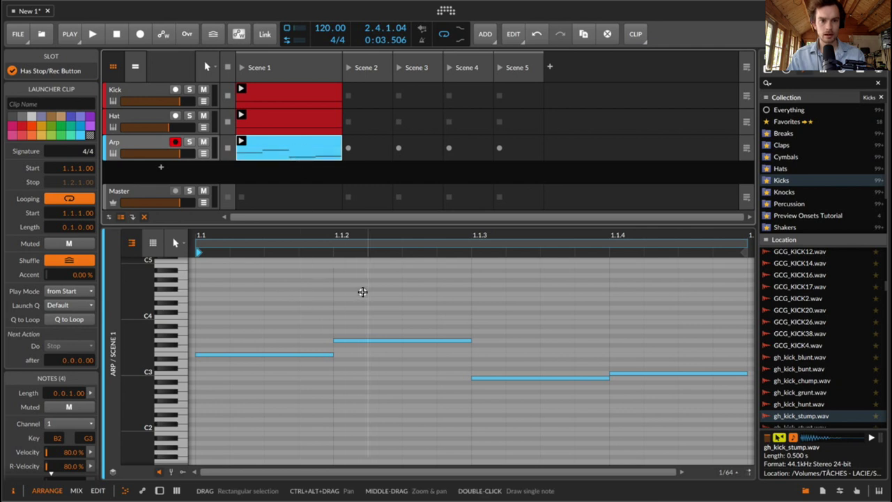
click(363, 291)
key(a)
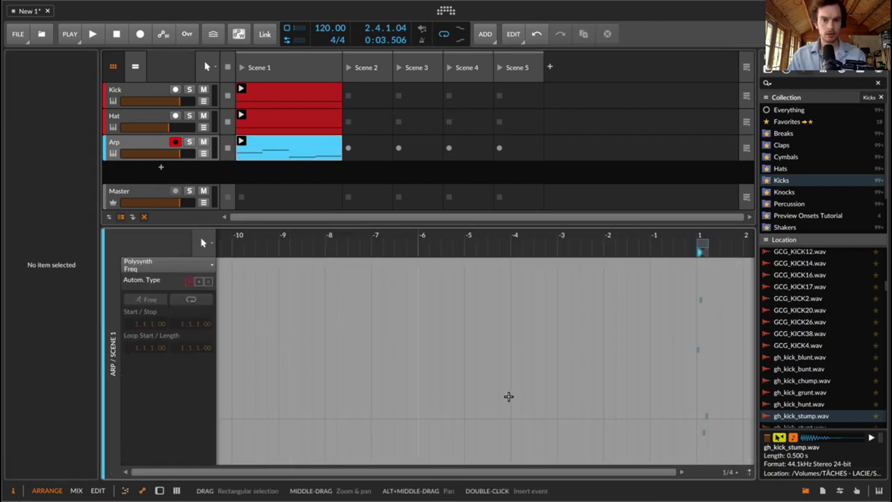
drag(701, 244, 711, 236)
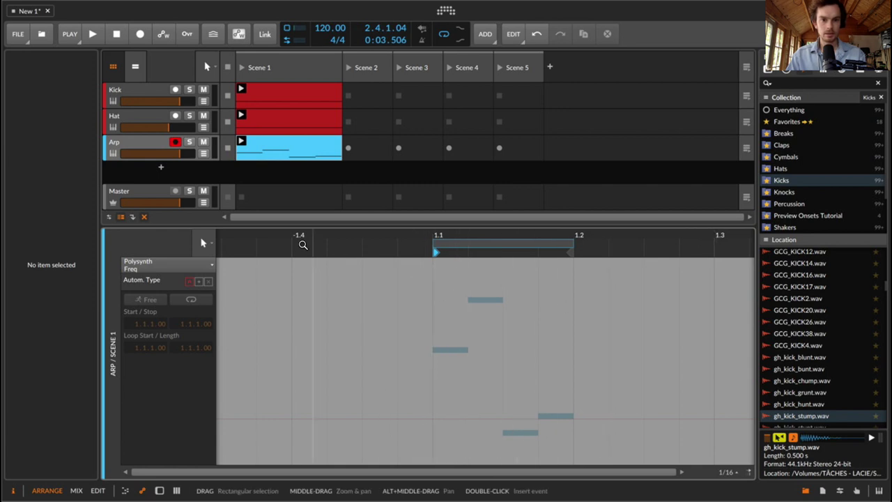
click(433, 413)
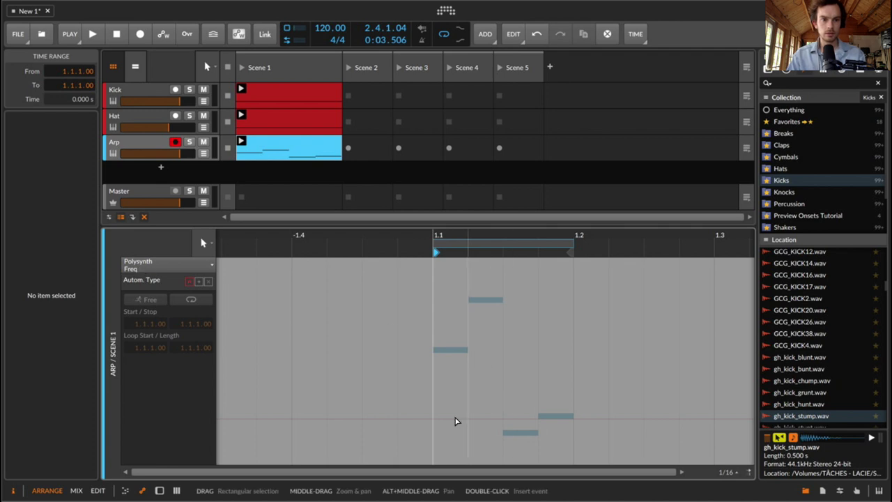
double_click(432, 420)
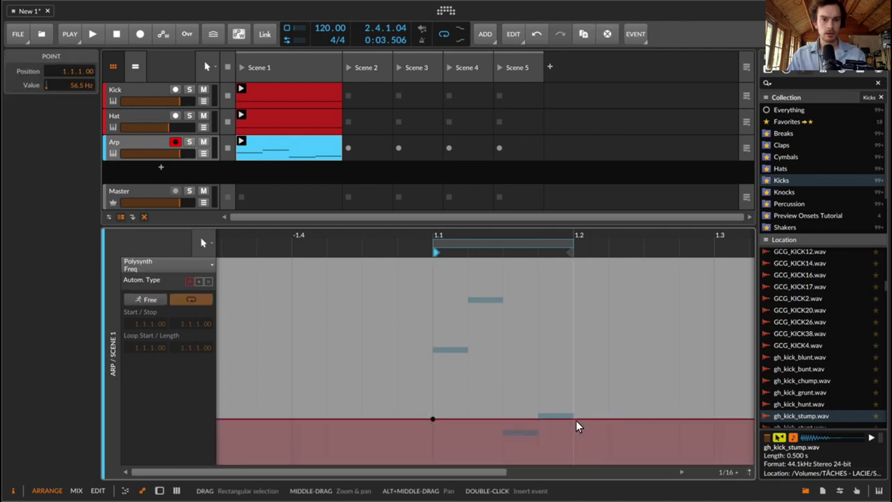
key(space)
drag(575, 420, 572, 345)
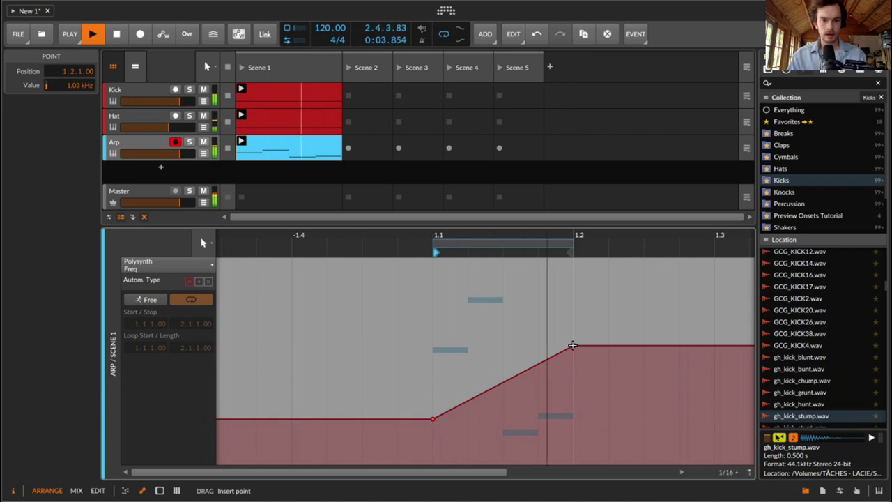
key(space)
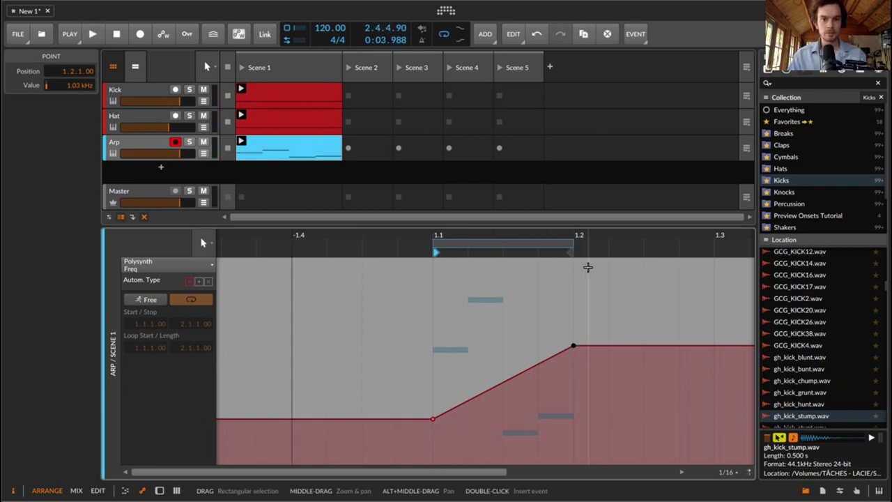
Step: Make the Freq automation free-running and extend its curve with points of 220 Hz at 1.3.2.00 and 341 Hz at 2.1.1.00, with a peak between
drag(581, 239, 392, 241)
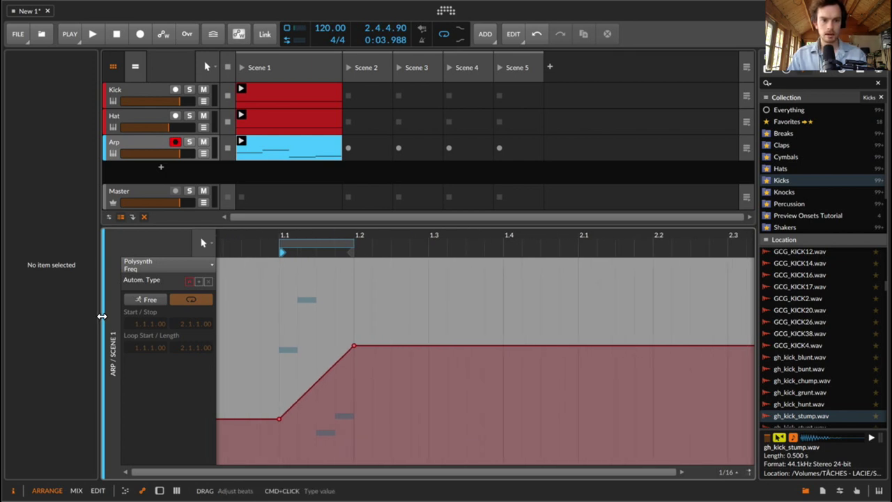
click(142, 300)
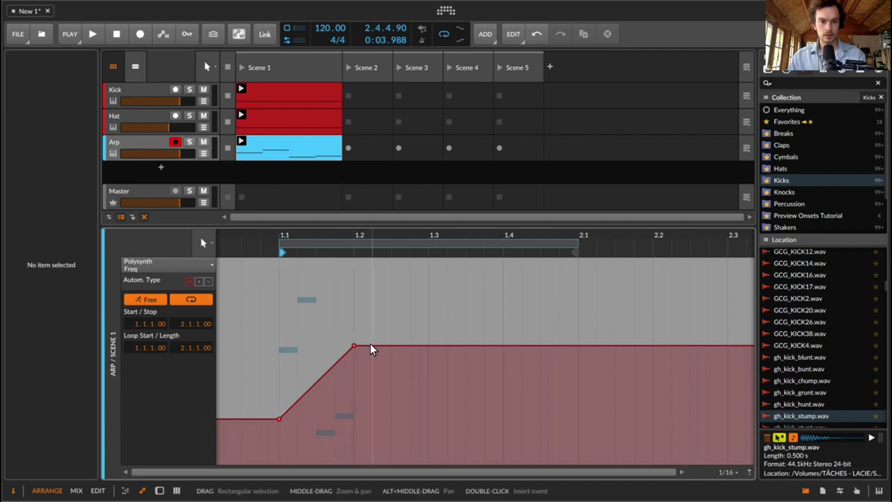
drag(416, 360, 447, 384)
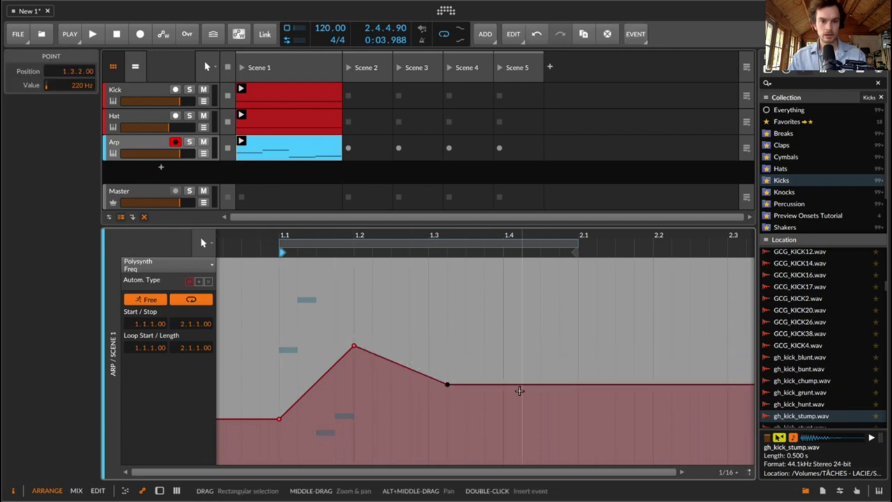
drag(517, 372, 577, 374)
key(space)
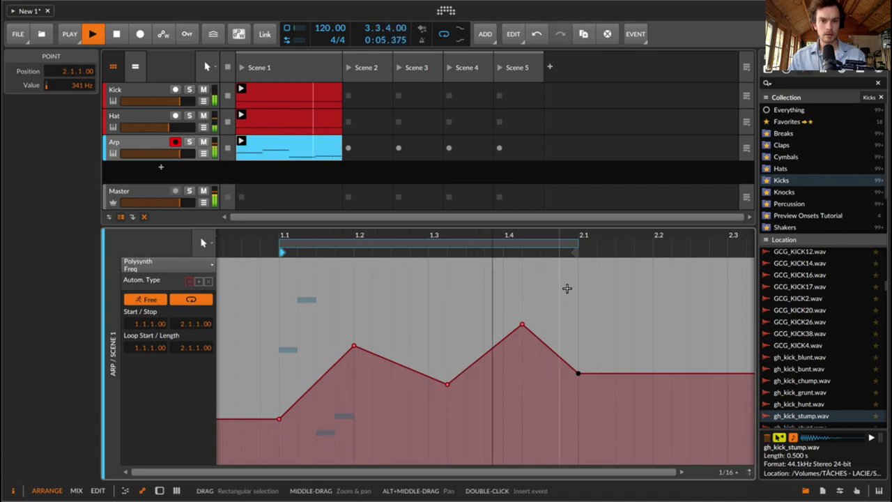
Step: Undo the free-running setting and all added Freq automation points except the first one at 1.1.1.00
drag(584, 236, 531, 235)
key(super+z)
key(super+z)
key(super+z)
key(super+z)
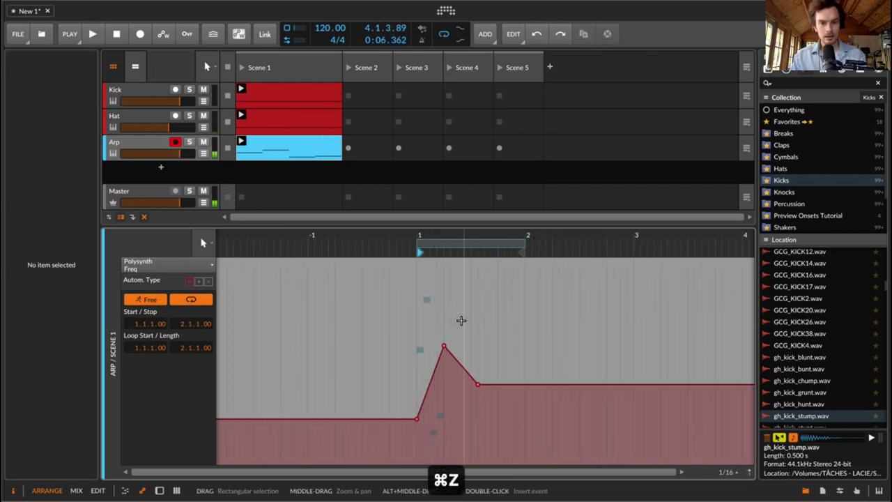
key(super+z)
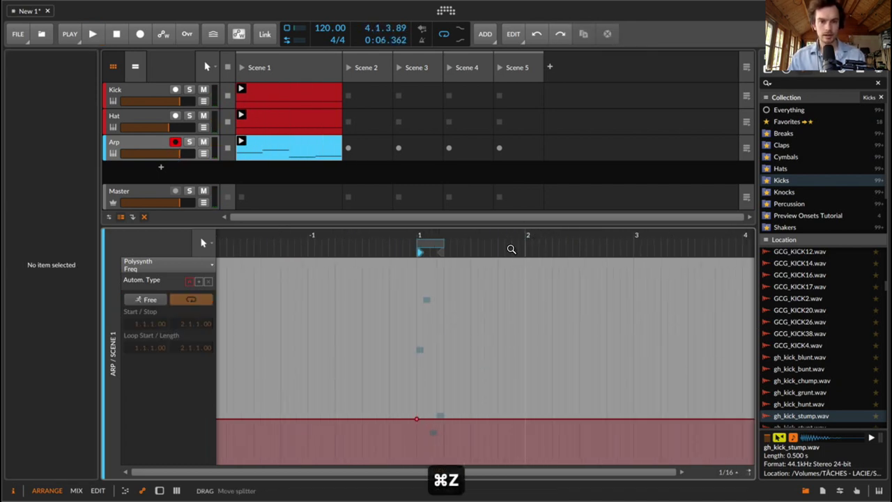
Step: Add a Freq automation point of 731 Hz at 1.1.2.00 and shorten the Arp clip's loop length to 0.0.1.00
drag(424, 234, 425, 234)
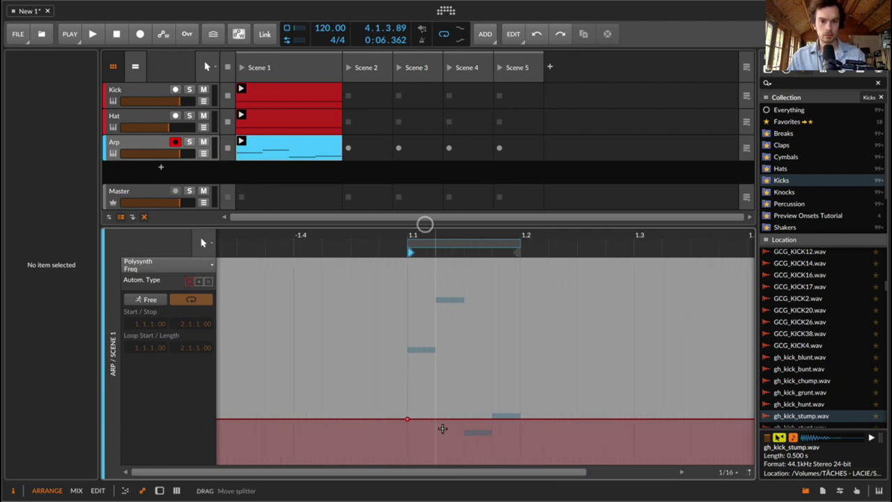
click(435, 419)
drag(436, 418, 435, 355)
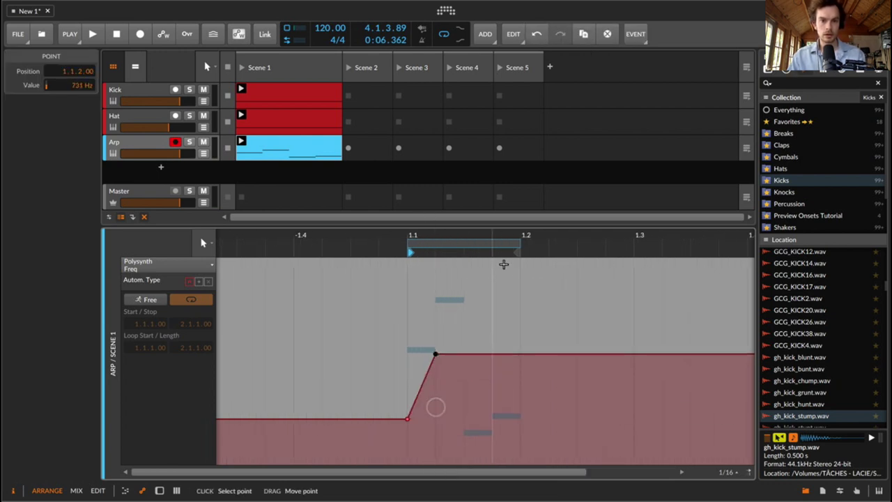
drag(519, 244, 429, 243)
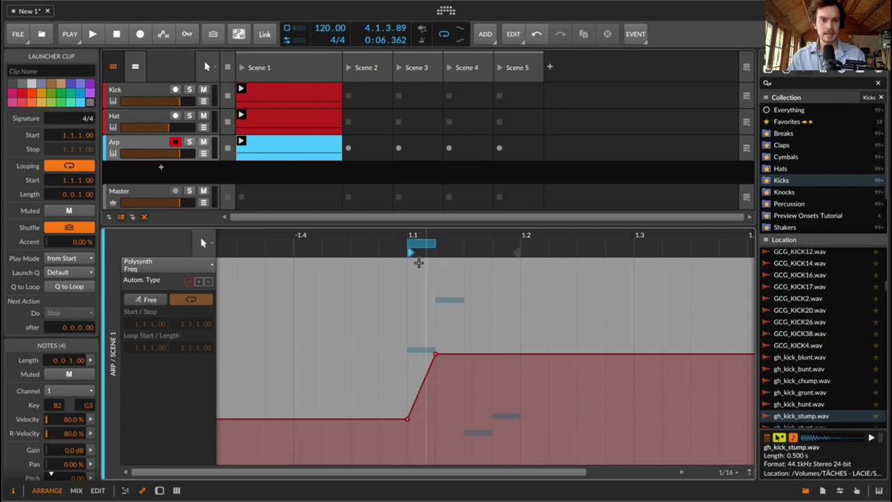
Step: Make the Freq automation free-running with its own loop over the range 1.1.1.00 to 1.1.2.00, and audition it
click(146, 299)
key(2)
drag(435, 279, 401, 279)
key(super+l)
key(1)
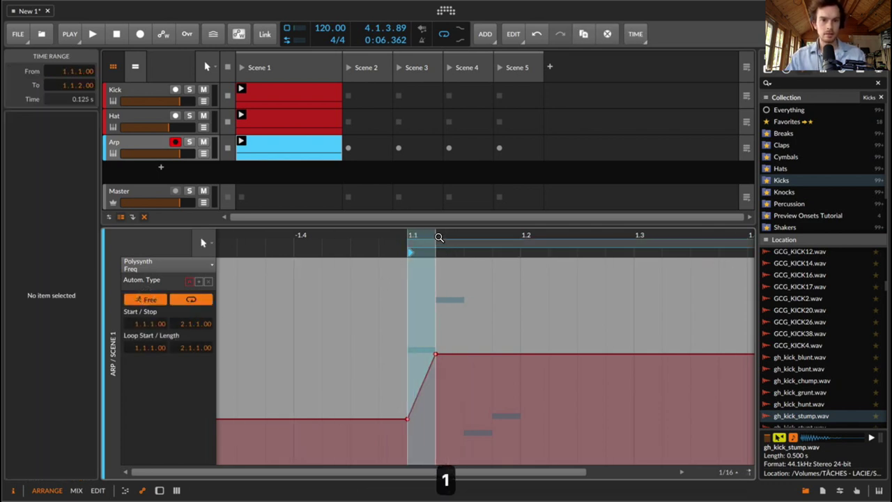
drag(439, 238, 338, 232)
key(space)
Step: Undo the recent loop and free-running changes, and try the Freq automation in free mode again with playback
key(space)
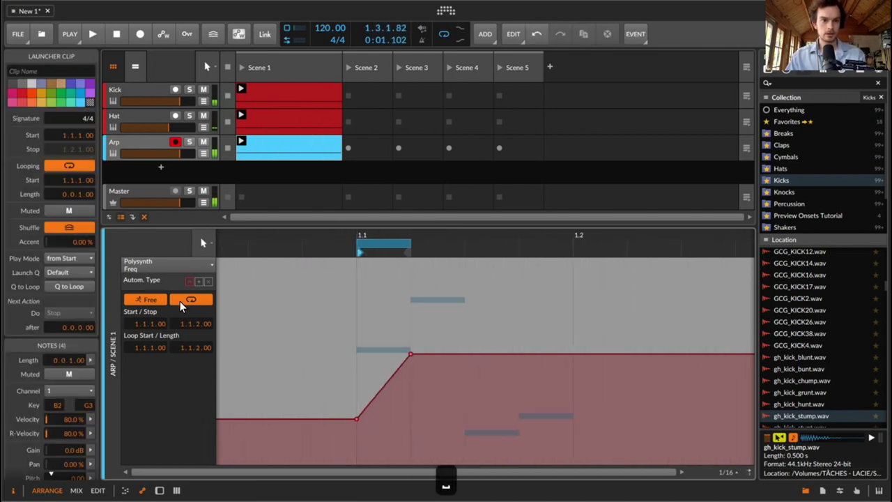
key(super+z)
key(super+z)
Step: Undo the remaining Freq automation edits in the Arp clip until the lane is empty
key(super+z)
drag(566, 245, 422, 250)
key(super+z)
click(150, 300)
key(space)
key(space)
key(super+z)
key(super+z)
key(super+z)
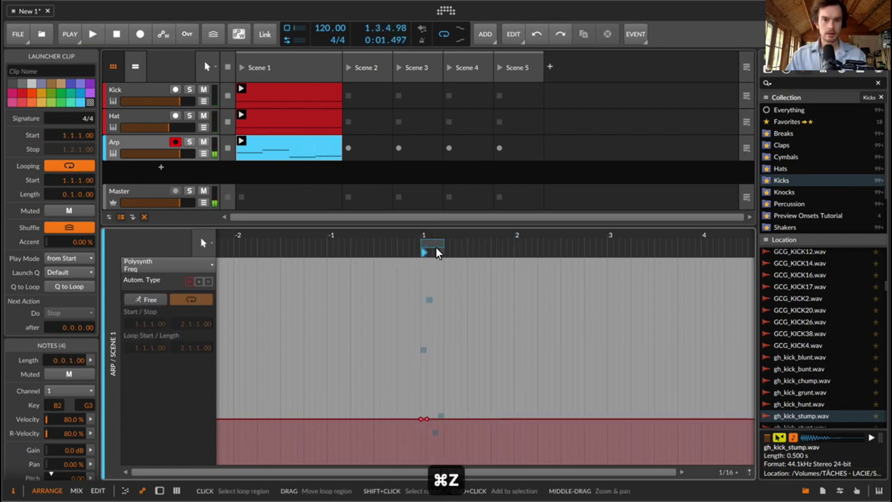
drag(456, 235, 427, 236)
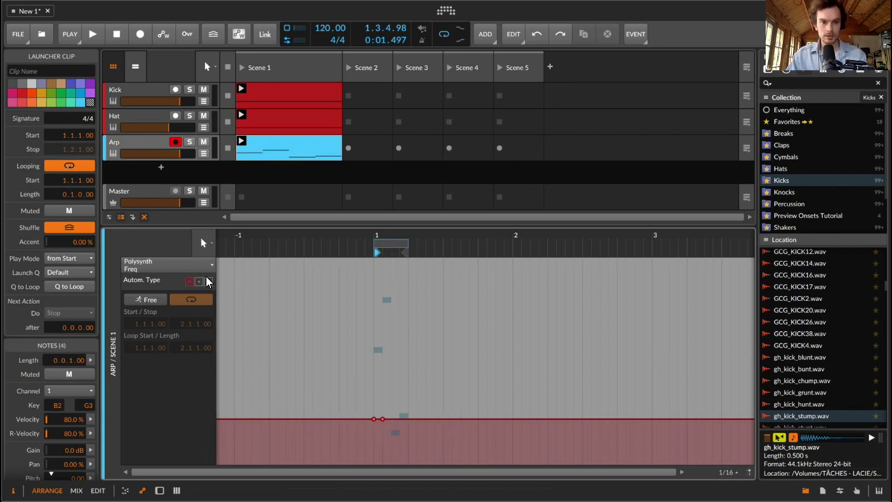
key(super+z)
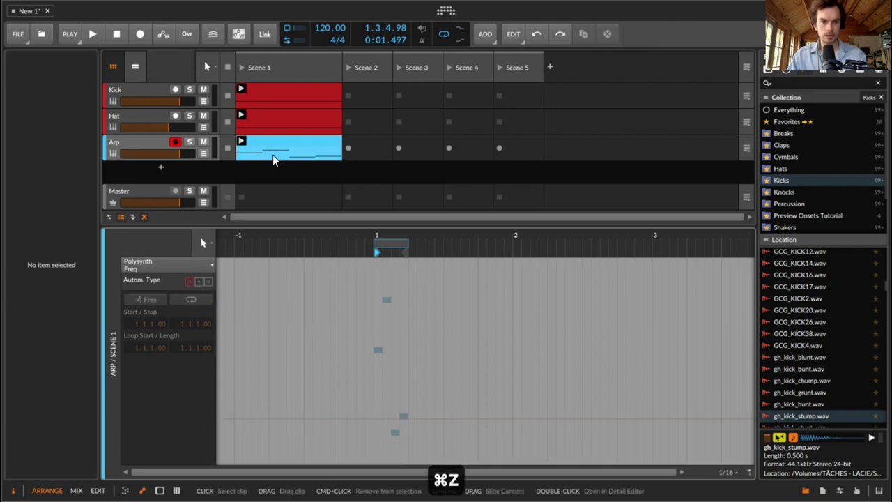
Step: Play the loop, show the Arp track's Polysynth and set its filter frequency to about 98 Hz
key(space)
click(139, 143)
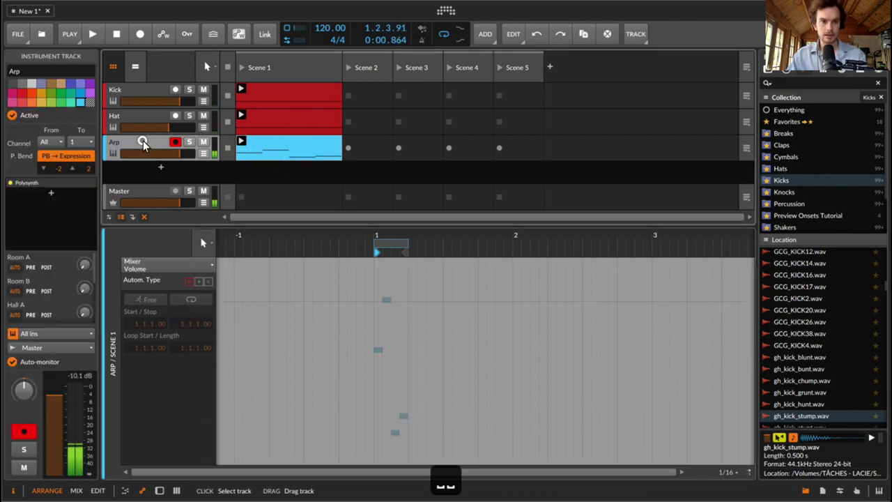
key(d)
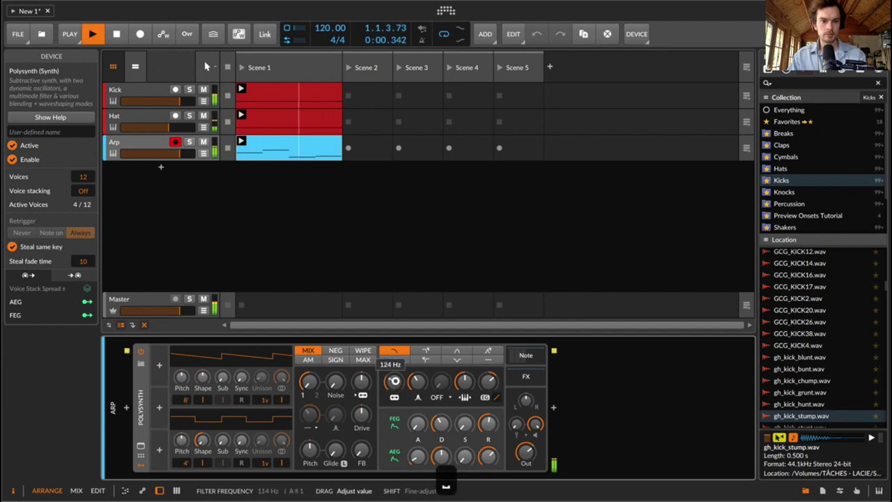
Step: Reopen the Arp clip's Polysynth Freq automation and switch its automation type to additive
click(269, 157)
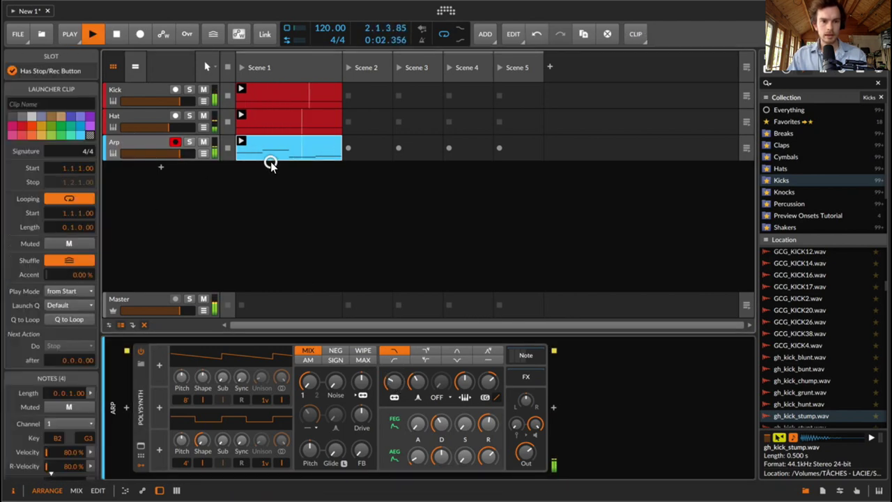
key(e)
key(a)
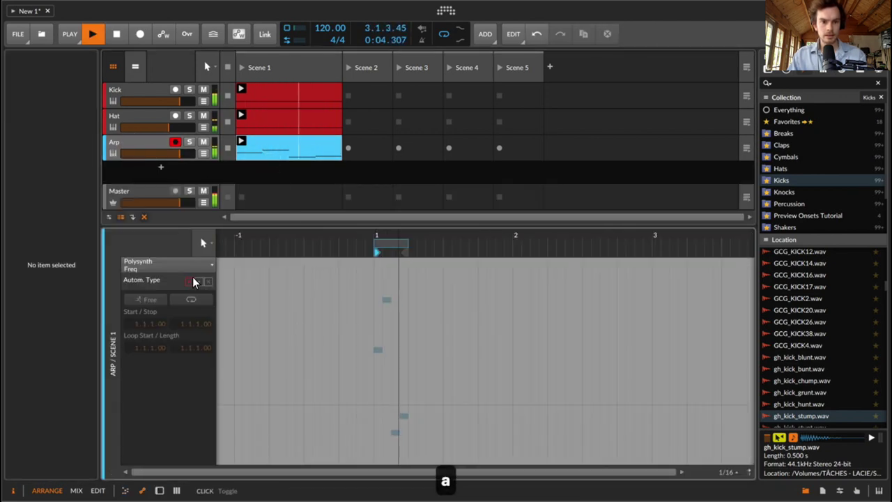
click(199, 282)
Step: Draw a freehand jagged additive Freq automation curve across beat 1.1 to 1.2 with the Pencil tool, and redraw its beginning
drag(387, 234, 384, 235)
key(b)
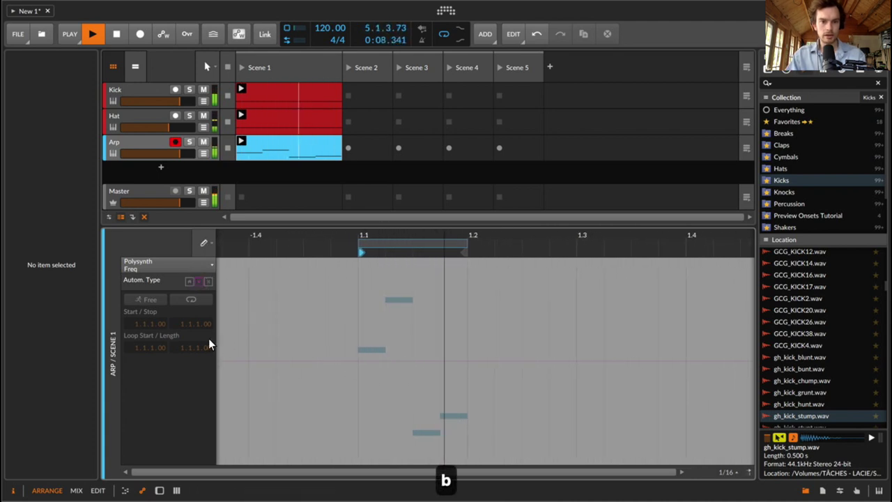
mouse_move(356, 360)
mouse_down()
mouse_move(372, 375)
mouse_move(388, 344)
mouse_move(401, 392)
mouse_move(428, 387)
mouse_move(479, 370)
mouse_up()
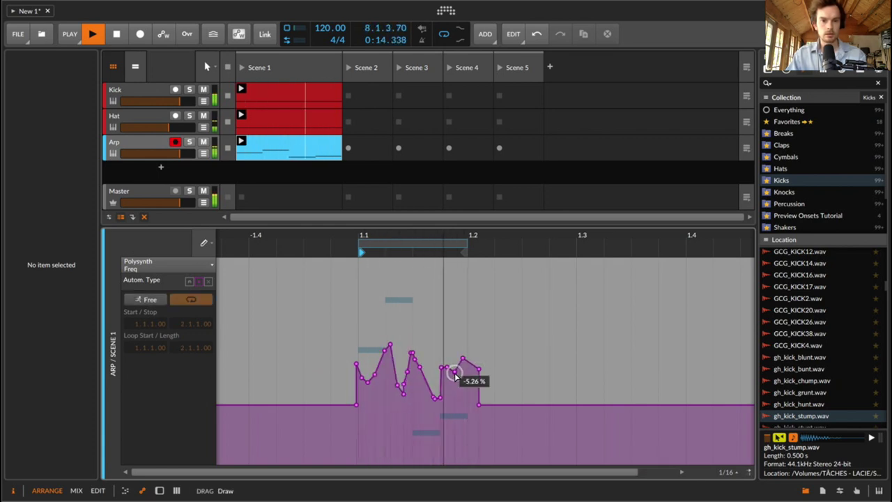
drag(357, 364, 377, 366)
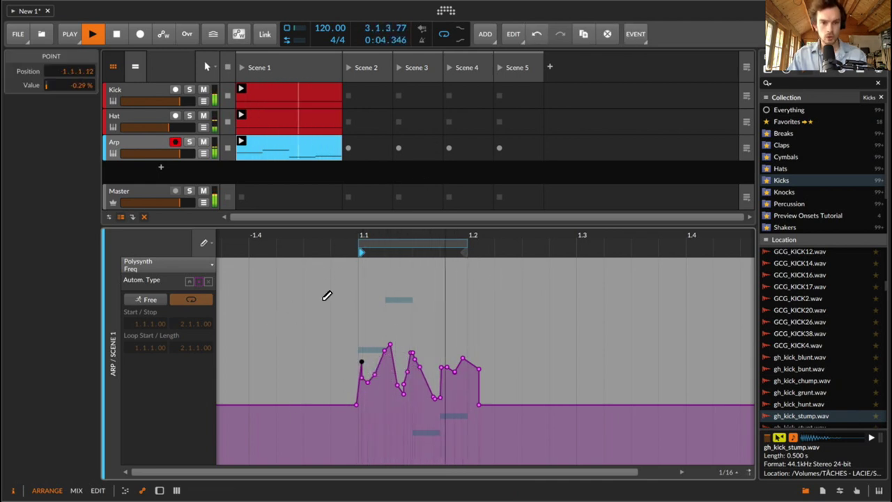
Step: Switch the Freq automation to the absolute type and add a 98.3 Hz point at 1.1.1.00
click(188, 281)
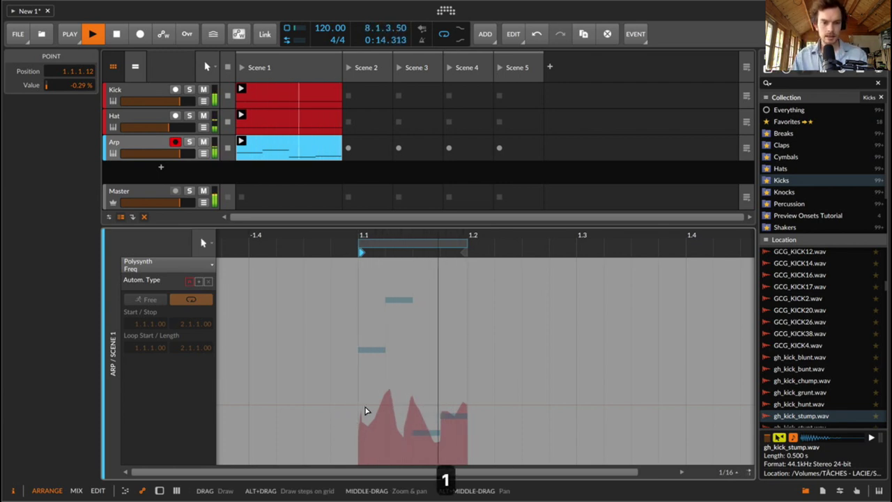
click(357, 405)
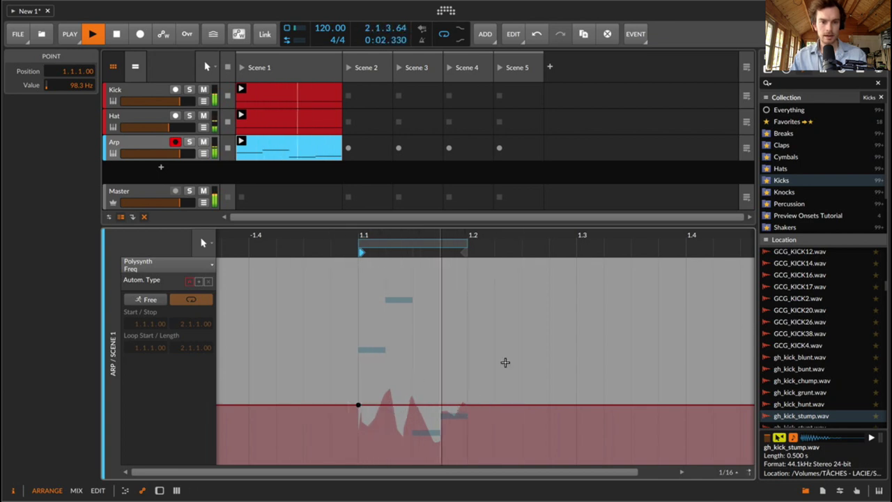
Step: Make the Arp clip's absolute Freq automation free-running, stop playback and extend its loop to 9.1.1.00
drag(422, 234, 362, 235)
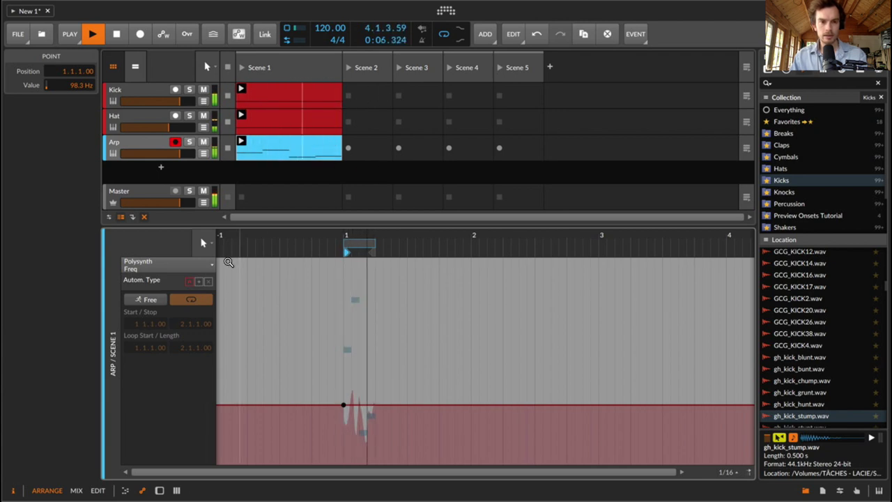
click(150, 300)
key(space)
drag(541, 245, 520, 238)
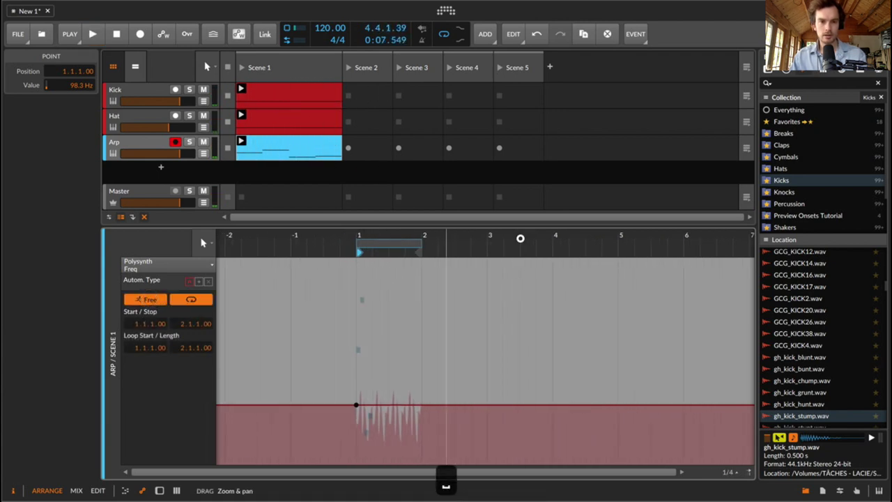
drag(418, 246, 381, 277)
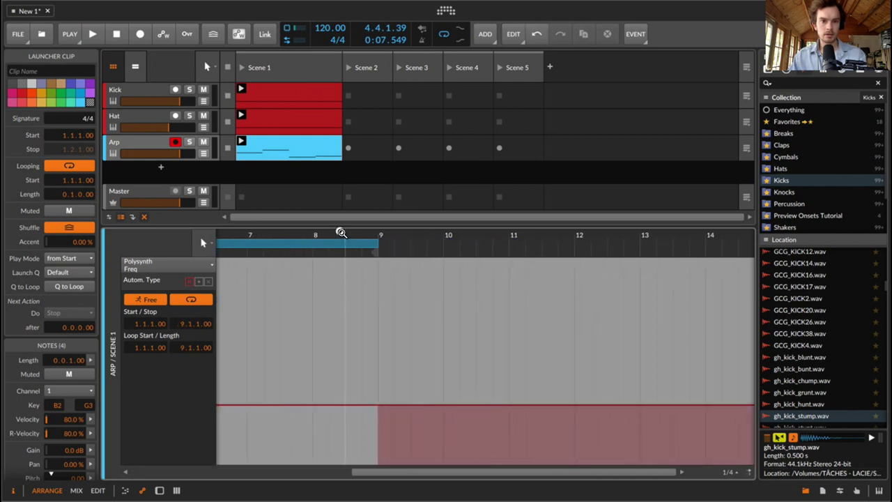
Step: Add a 1.08 kHz point at 9.1.1.00 to create a rising Freq ramp over the loop, and start playback
drag(341, 232, 362, 241)
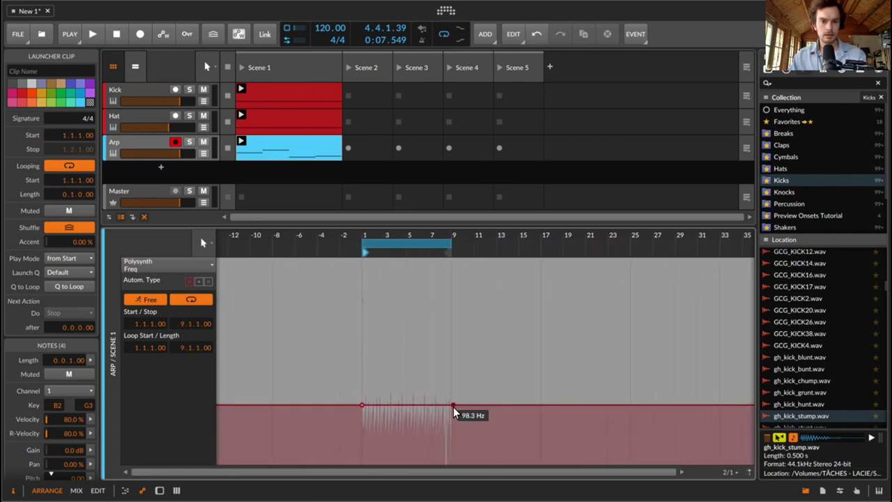
drag(453, 405, 450, 343)
drag(369, 239, 372, 234)
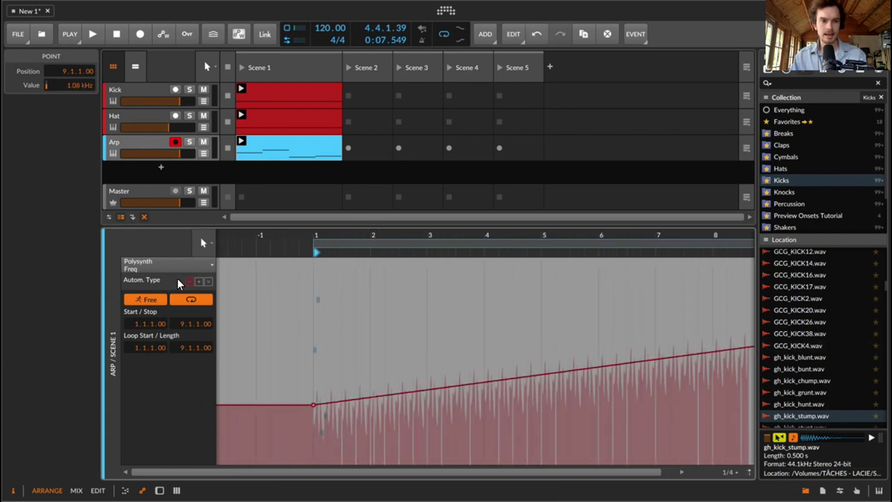
key(space)
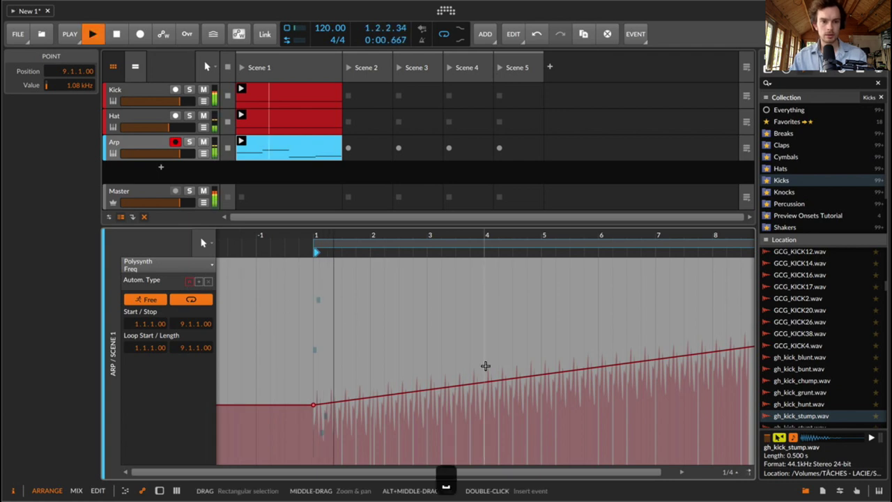
Step: Switch to the additive Freq automation and redraw it with the Pencil tool as one steep peak across beat 1.1 to 1.2
click(197, 282)
key(b)
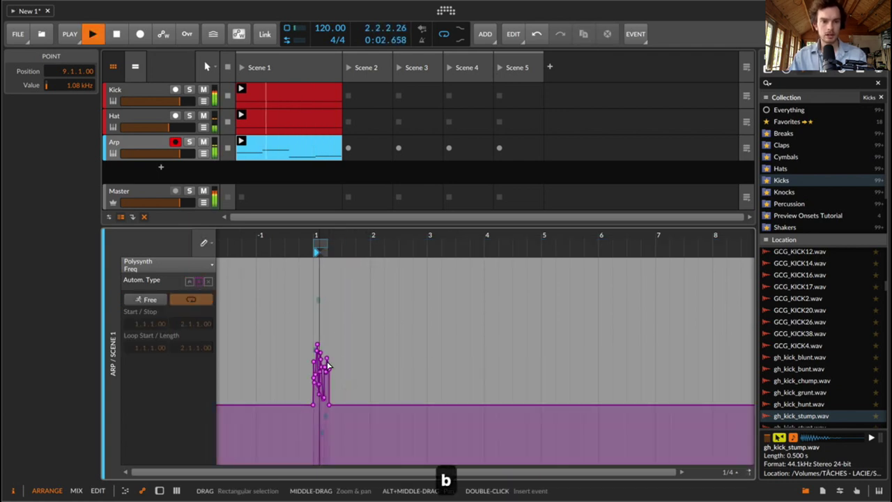
drag(300, 241, 370, 325)
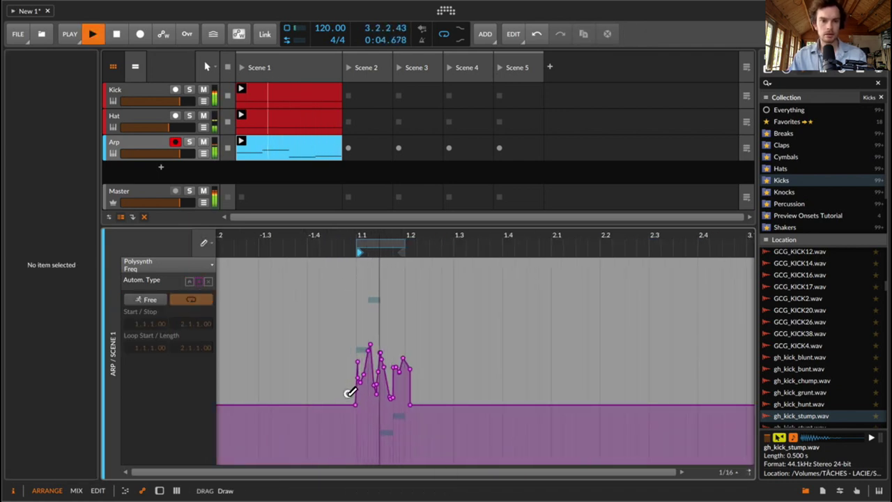
mouse_move(352, 386)
mouse_down()
mouse_move(387, 303)
mouse_move(390, 405)
mouse_move(418, 390)
mouse_up()
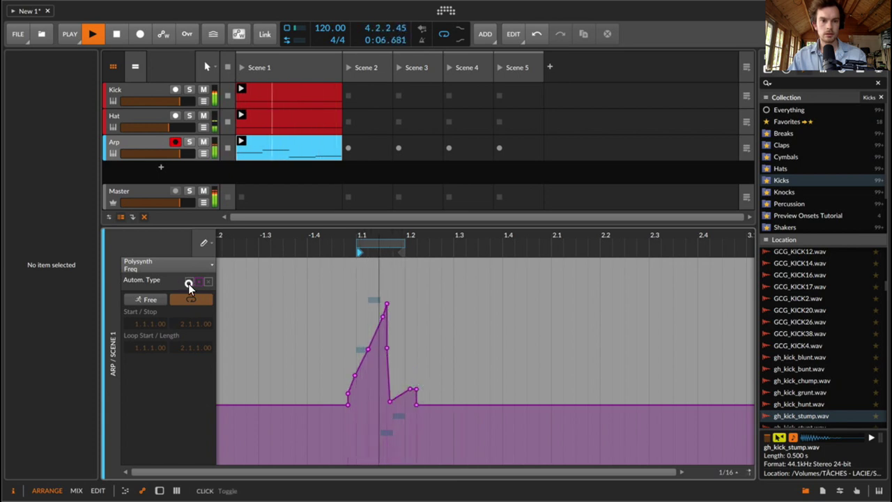
Step: On the absolute Freq curve, lower the 9.1.1.00 point to 324 Hz, add points near bar 7 and just before bar 9, and stop playback
click(188, 283)
drag(473, 232, 346, 235)
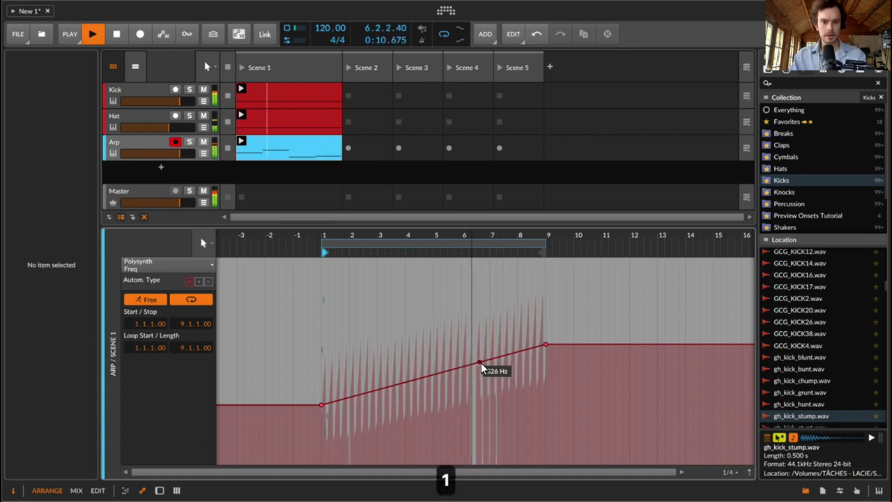
click(483, 361)
drag(547, 343, 545, 374)
click(535, 323)
click(536, 324)
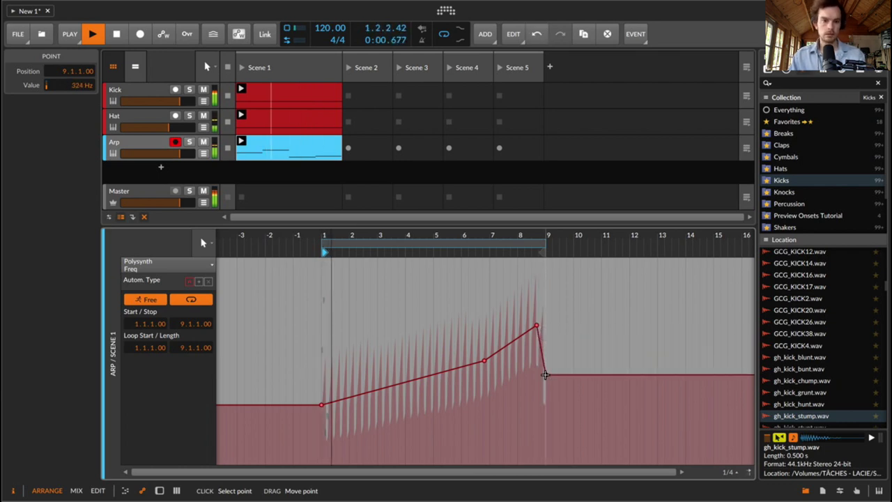
key(space)
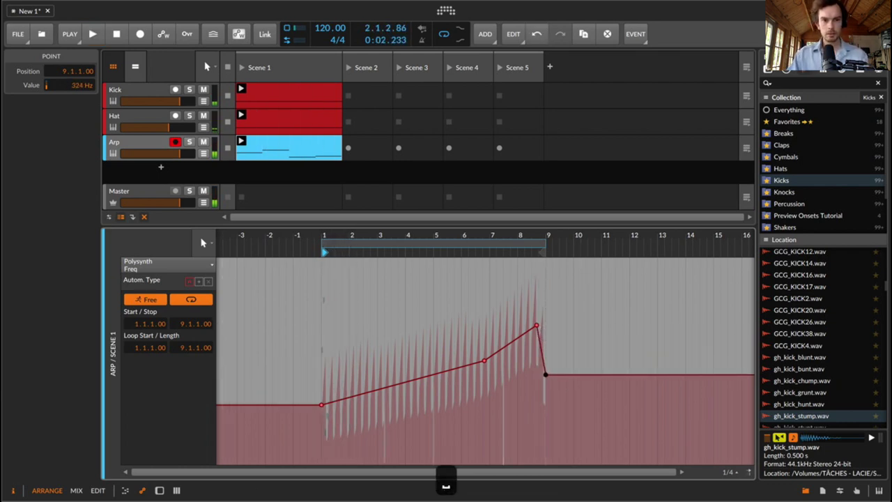
Step: Look at the Arrange and Mix views, select the Arp track and show the clip launcher beside the arranger timeline
click(114, 67)
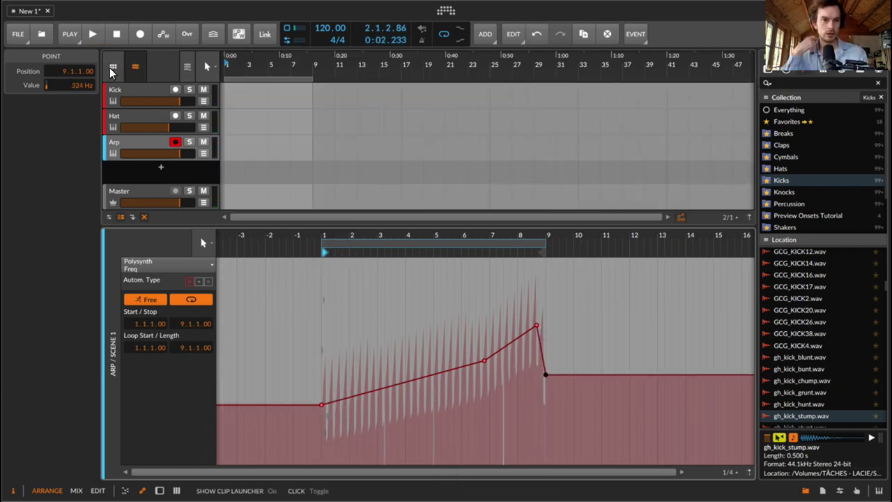
key(Tab)
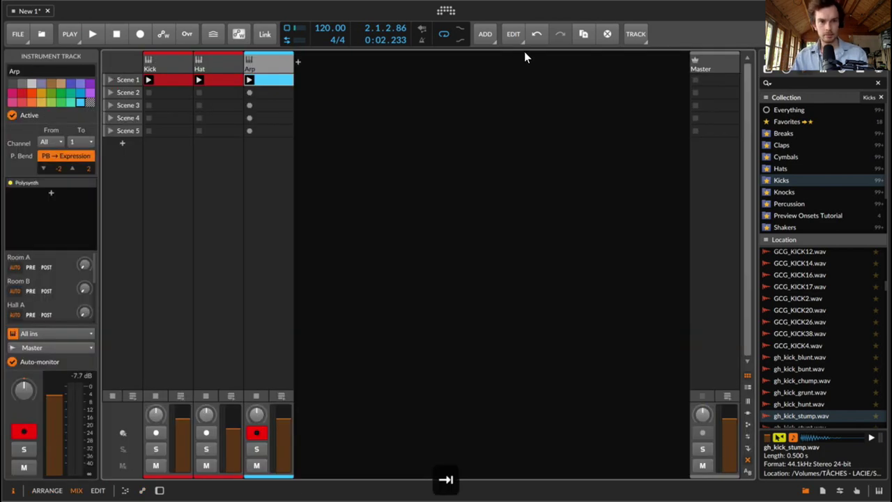
key(Tab)
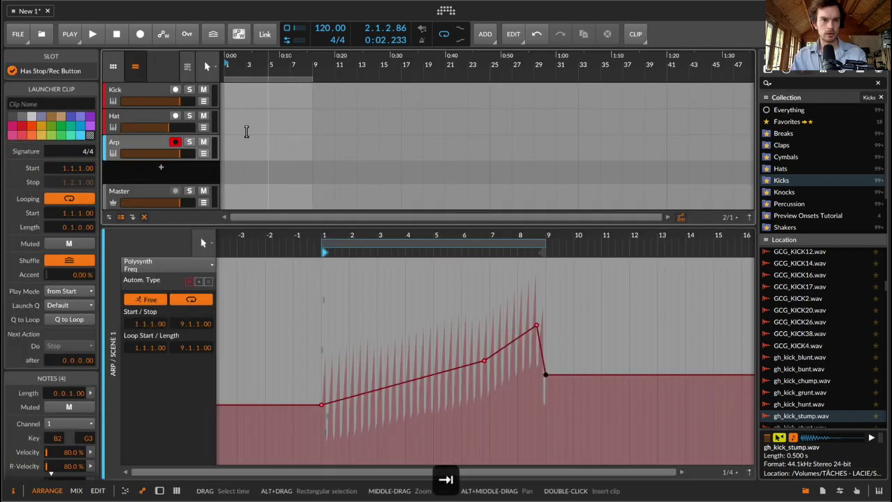
key(Tab)
key(Tab)
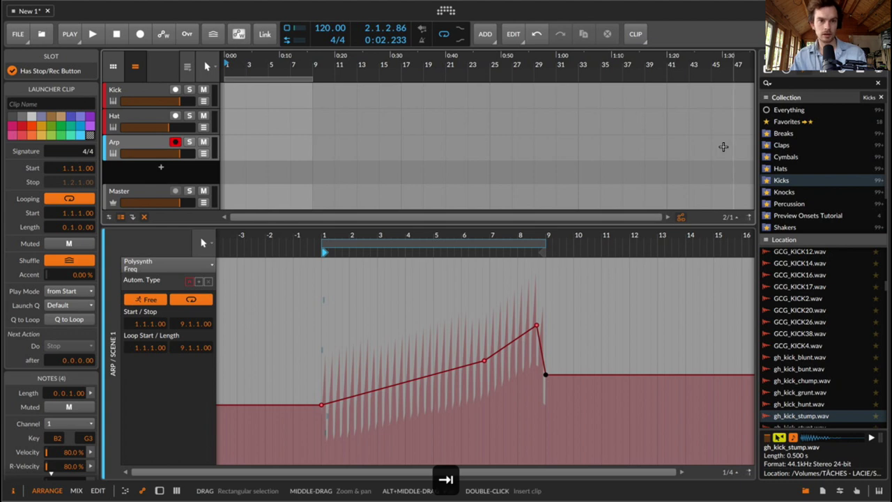
click(134, 144)
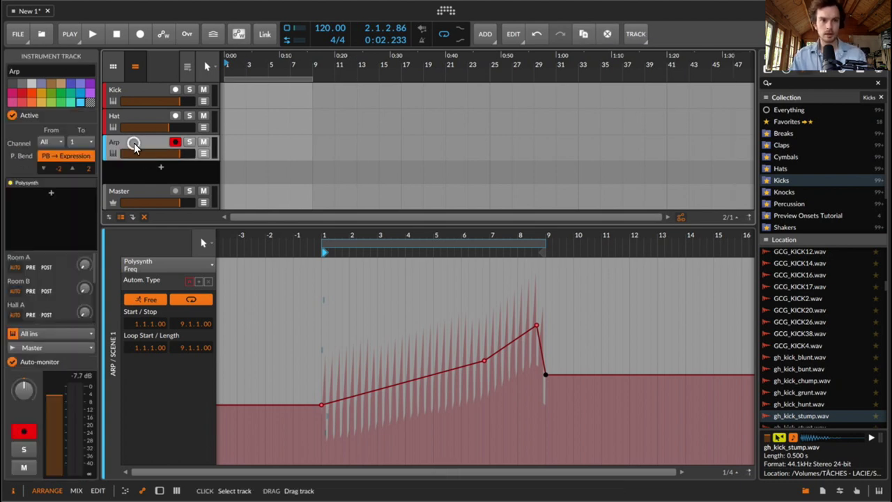
click(115, 67)
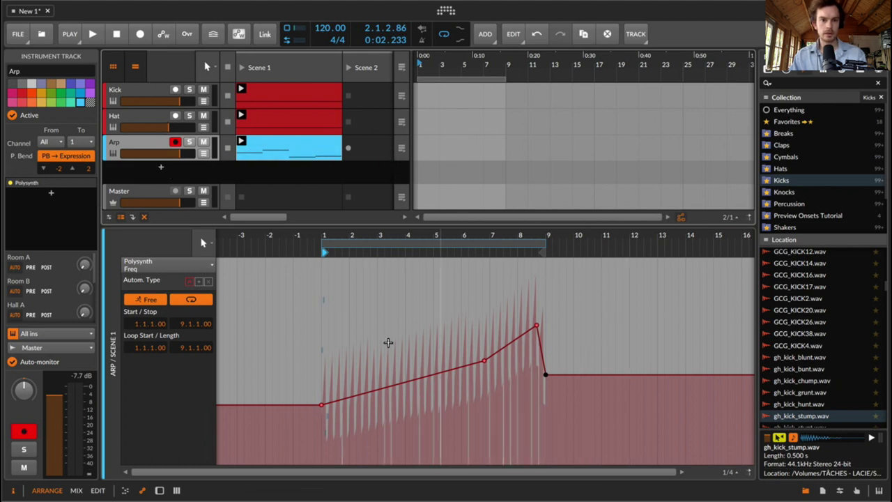
Step: Add a peak near bar 4 and a dip near bar 5 to the absolute curve, and redraw the additive curve from beat 1.1 with the Pencil
drag(405, 381, 406, 356)
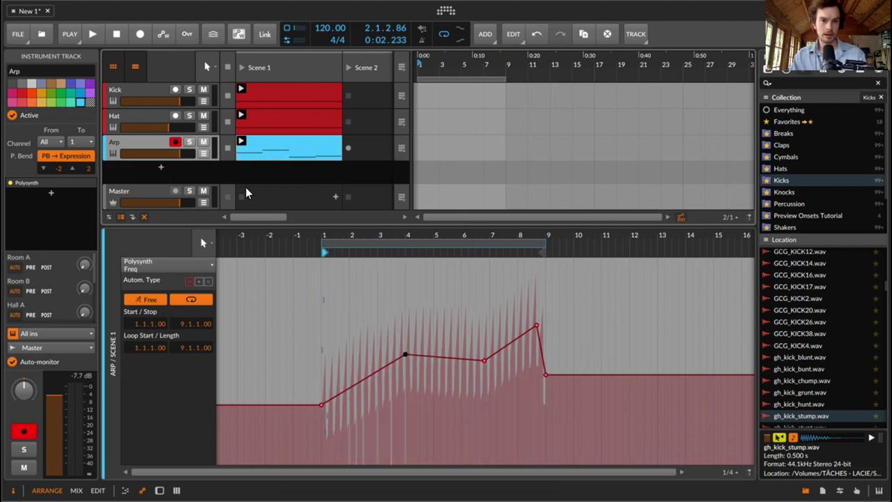
click(438, 381)
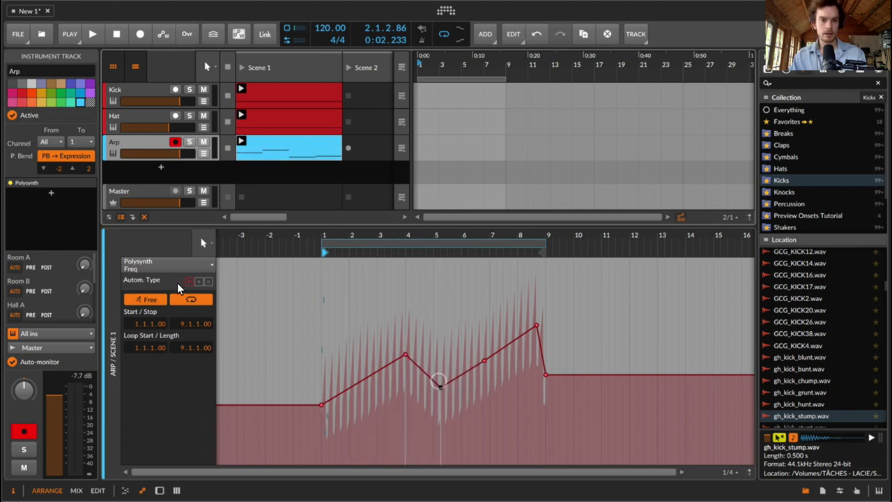
click(195, 282)
drag(314, 240, 423, 356)
key(b)
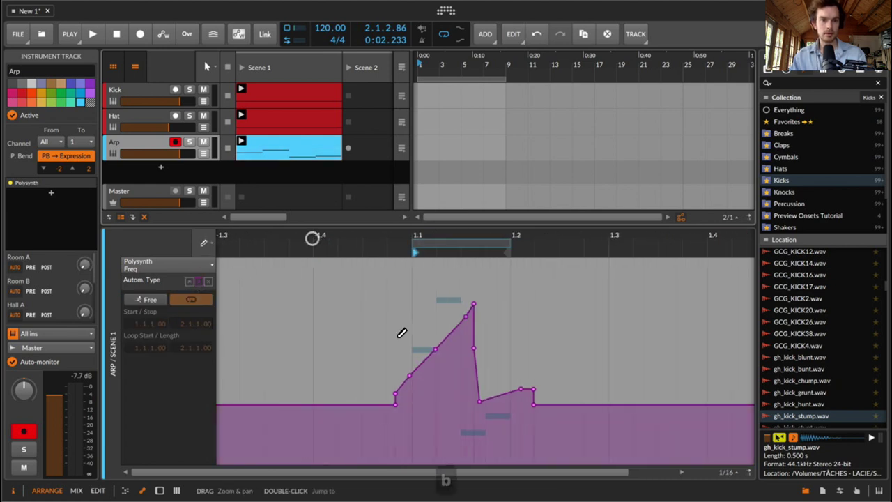
mouse_move(393, 384)
mouse_down()
mouse_move(428, 295)
mouse_move(466, 393)
mouse_move(567, 418)
mouse_up()
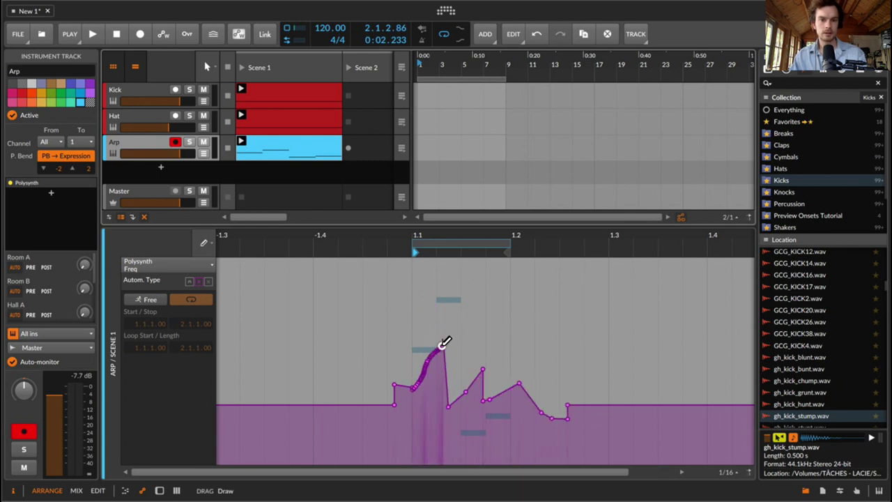
click(191, 281)
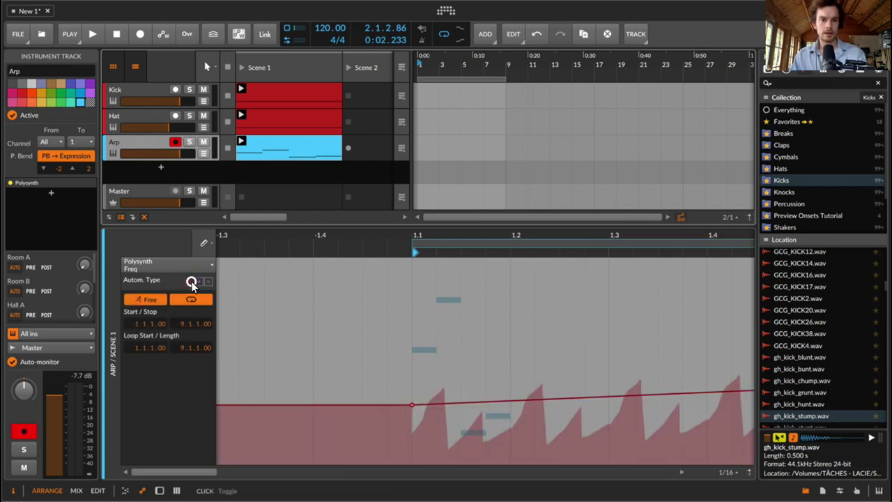
drag(570, 237, 568, 238)
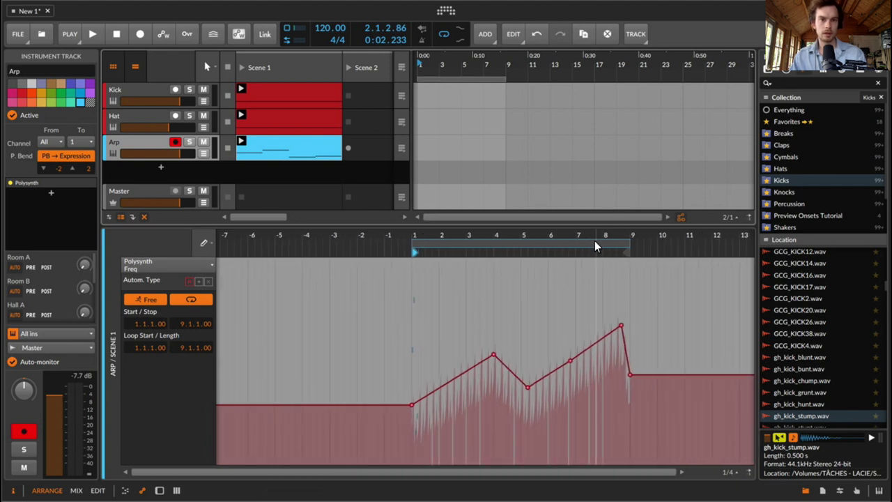
Step: Record the playing launcher clips with automation writing into the arranger up to about bar 9, showing the Arp track's Polysynth Freq lane
click(93, 35)
click(163, 34)
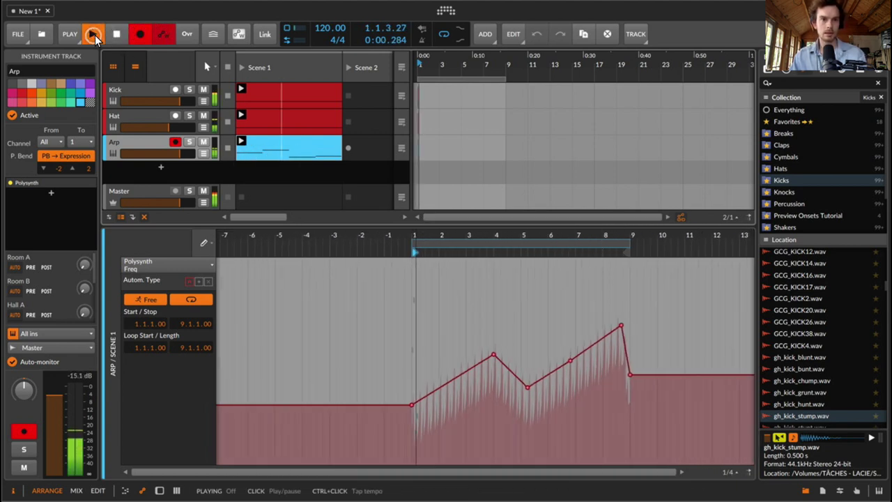
click(205, 153)
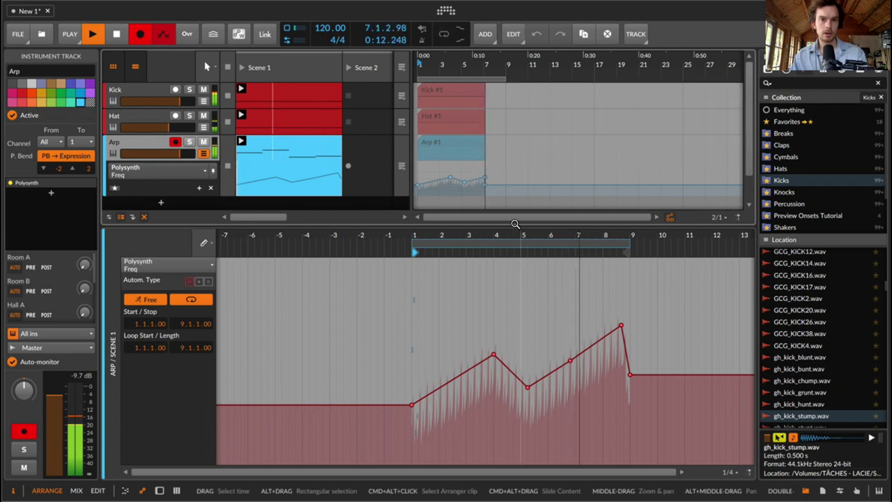
drag(499, 225, 497, 380)
mouse_move(443, 65)
mouse_down()
mouse_move(446, 90)
mouse_move(450, 65)
mouse_up()
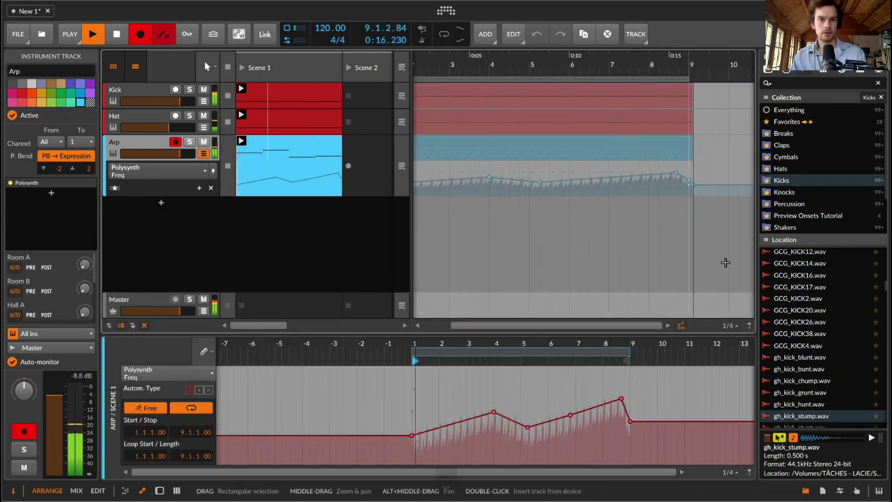
key(space)
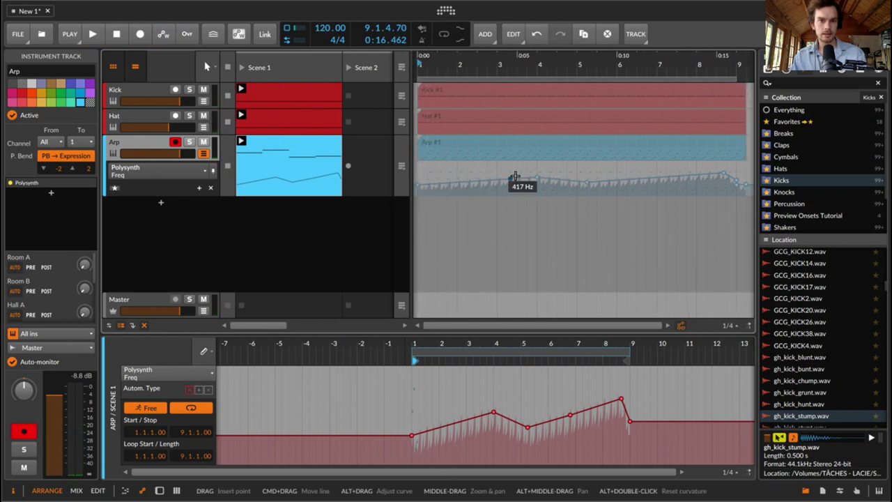
Step: Return all tracks to arranger playback and look at the launcher clips in the Mix view
click(402, 67)
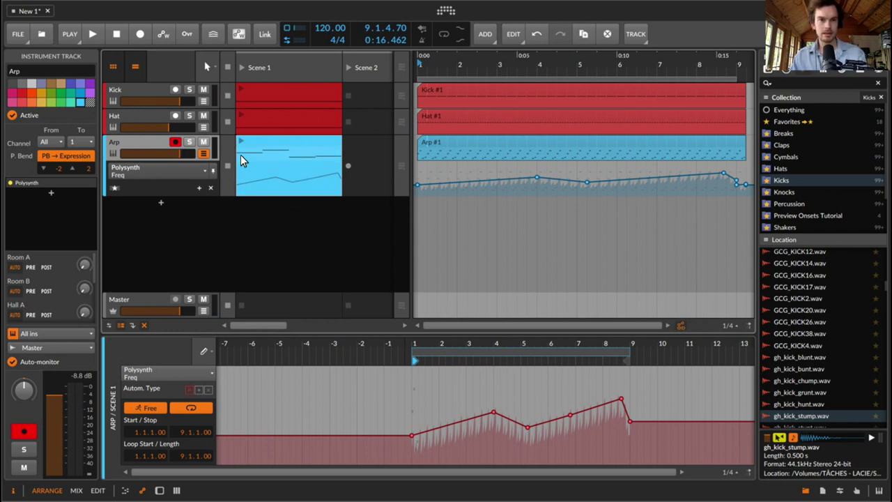
key(Tab)
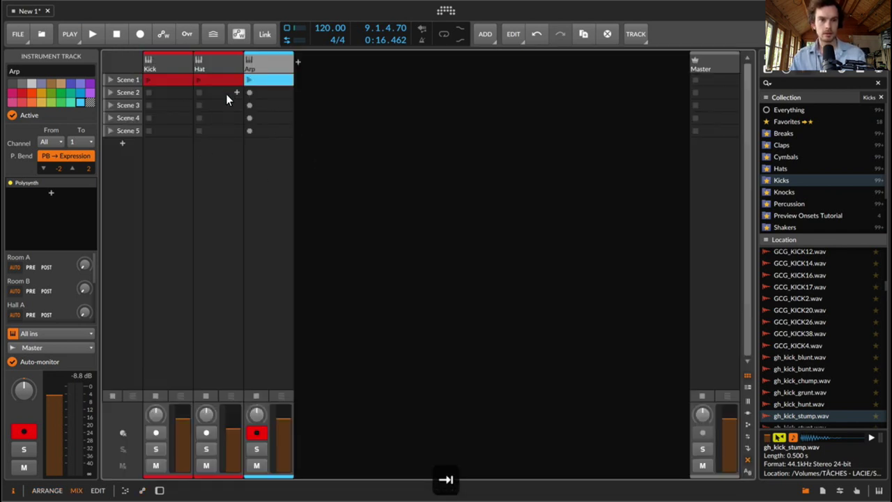
key(Tab)
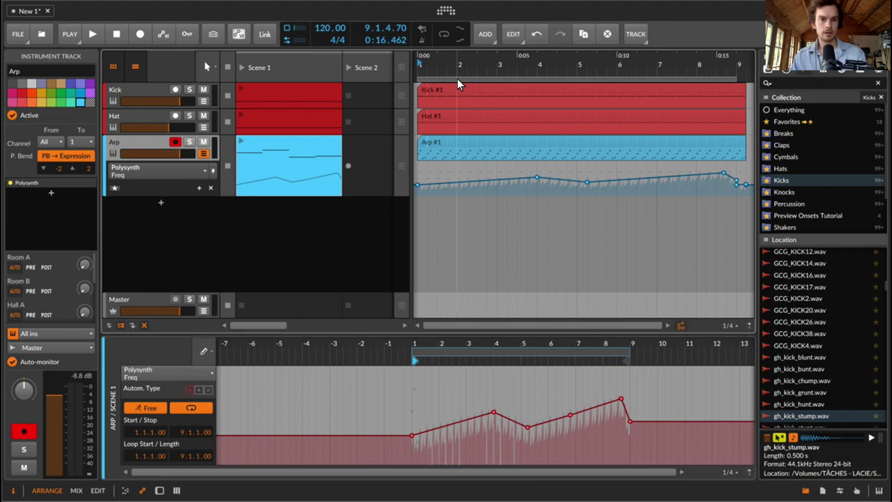
Step: Select the Arp launcher clip and extend its free-running Freq automation loop to 17.1.1.00
drag(458, 77, 454, 64)
click(287, 174)
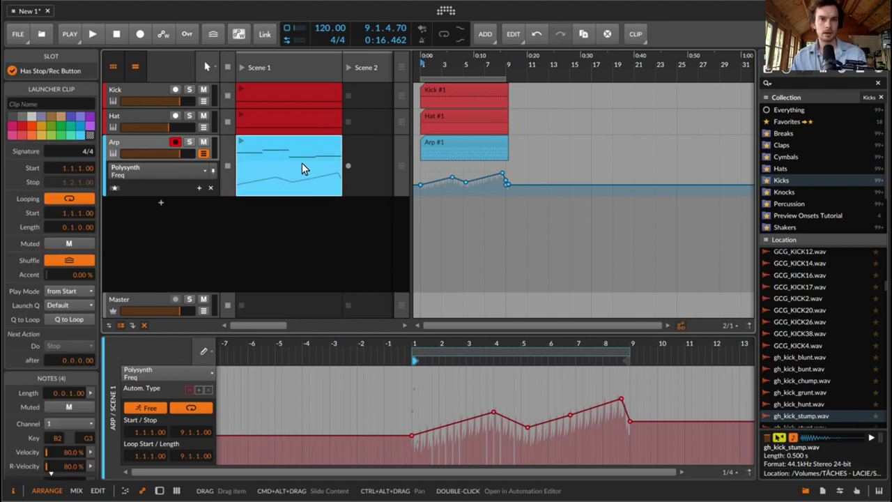
drag(613, 352, 573, 361)
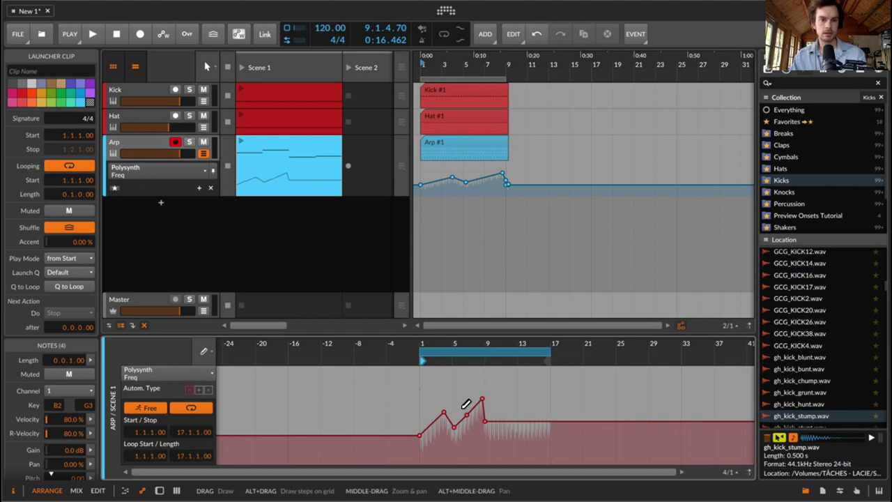
Step: Delete the absolute Freq points between bars 4 and 9, and add a higher point at 17.1.1.00 to form one long rising ramp
drag(438, 389, 497, 441)
key(Delete)
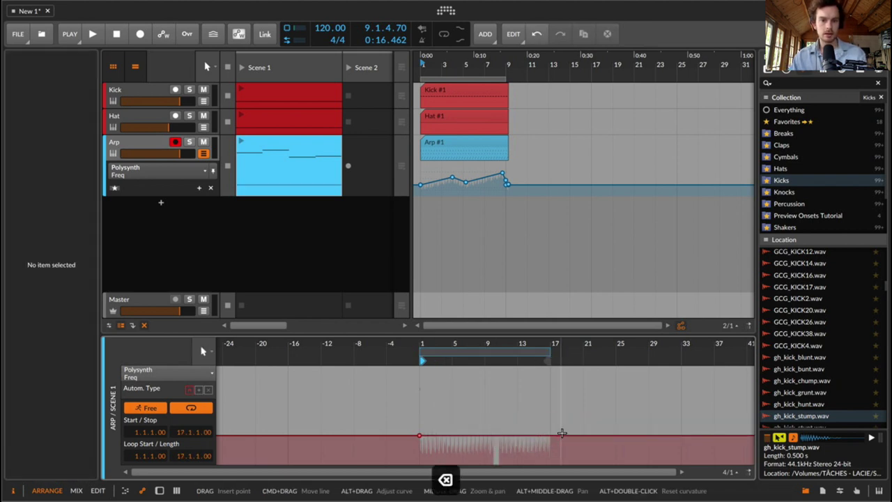
drag(552, 437, 549, 394)
click(304, 175)
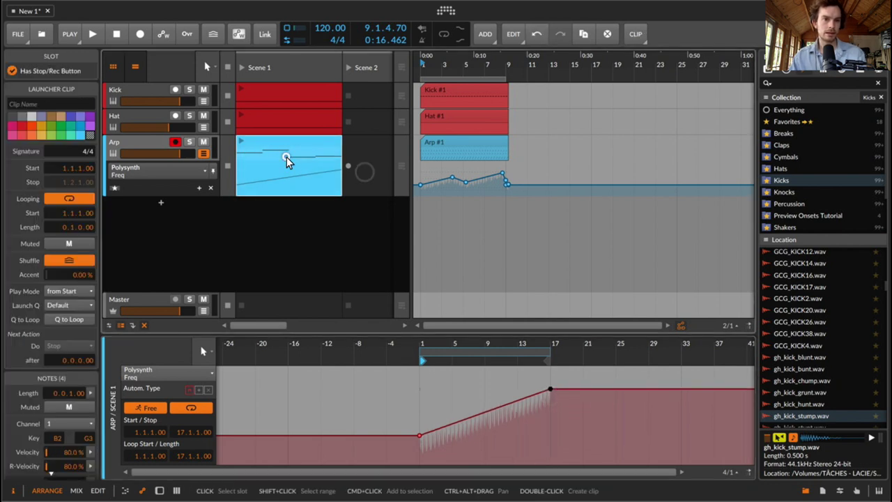
Step: Copy the Arp launcher clip into Scene 2 and flatten its absolute Freq ramp, raising the start and lowering the end to 563 Hz
drag(288, 159, 370, 166)
click(368, 166)
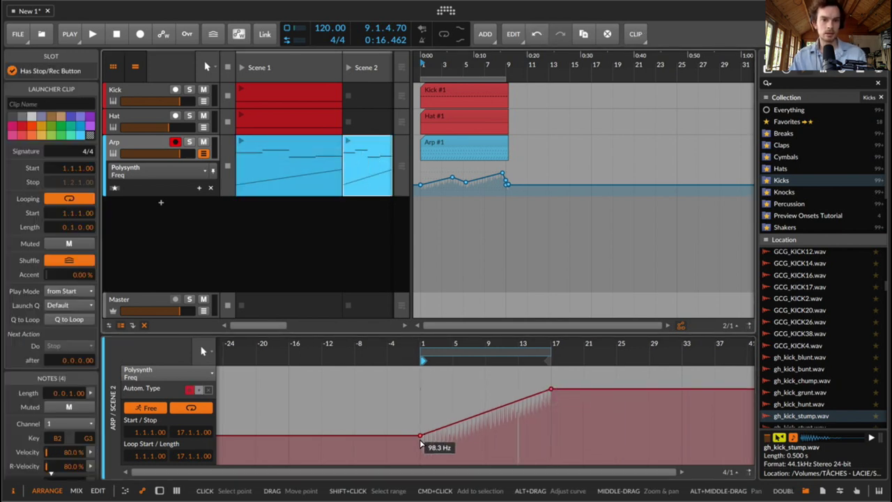
drag(420, 436, 420, 415)
drag(551, 388, 551, 414)
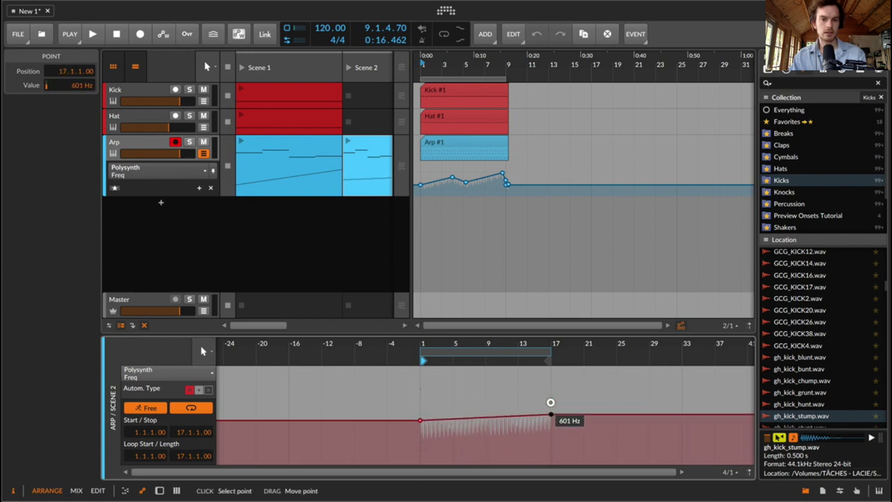
Step: Redraw the additive Freq curve freehand over the first beat of the Scene 2 Arp clip with three distinct peaks
click(200, 392)
drag(418, 346, 422, 415)
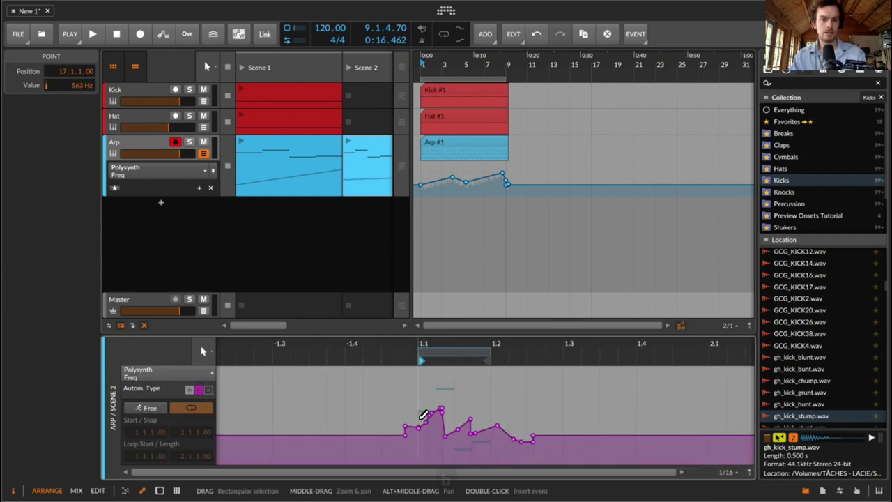
drag(498, 420, 517, 433)
key(1)
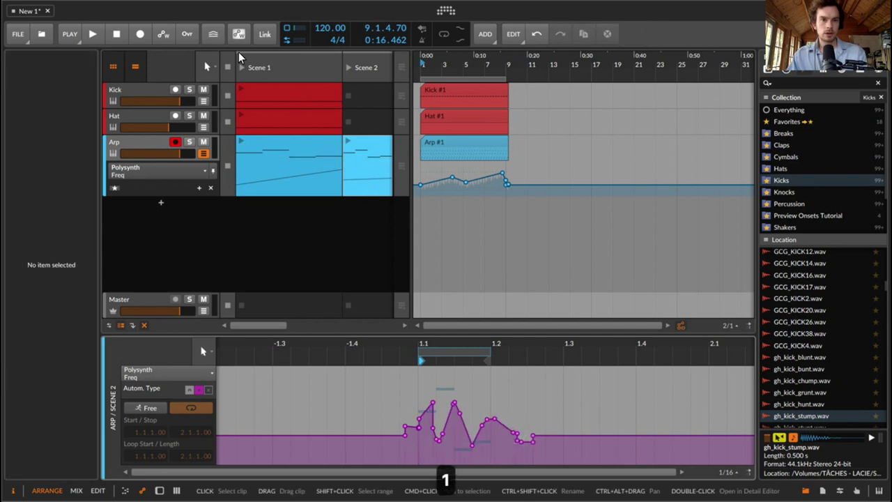
Step: Remove the stop buttons from the empty Kick and Hat slots in Scene 2
click(365, 95)
shift+click(368, 116)
right_click(368, 116)
click(391, 120)
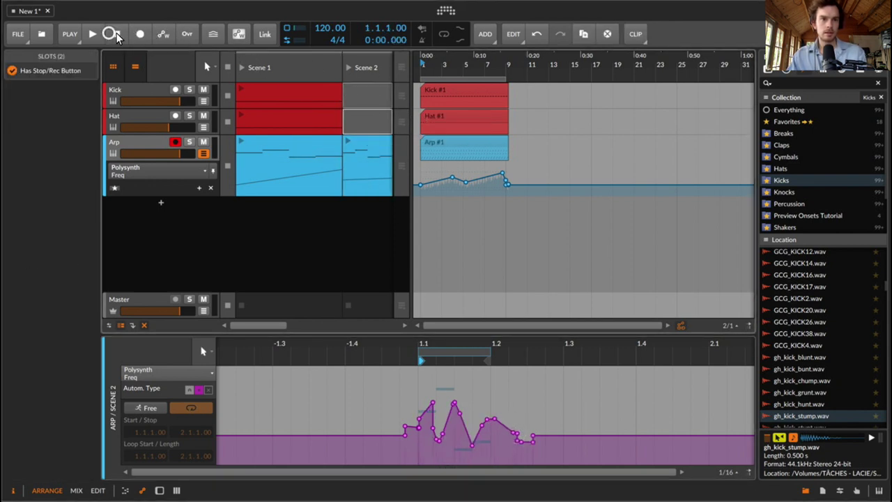
click(140, 34)
key(space)
key(space)
click(242, 67)
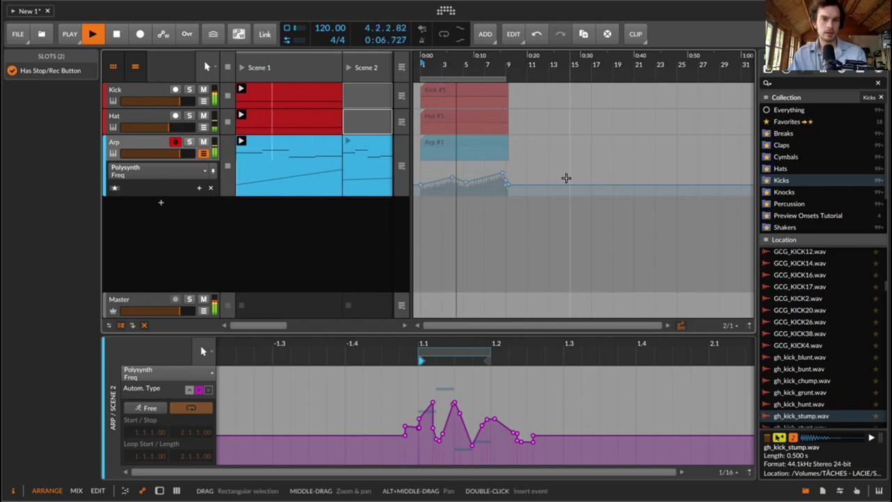
click(403, 68)
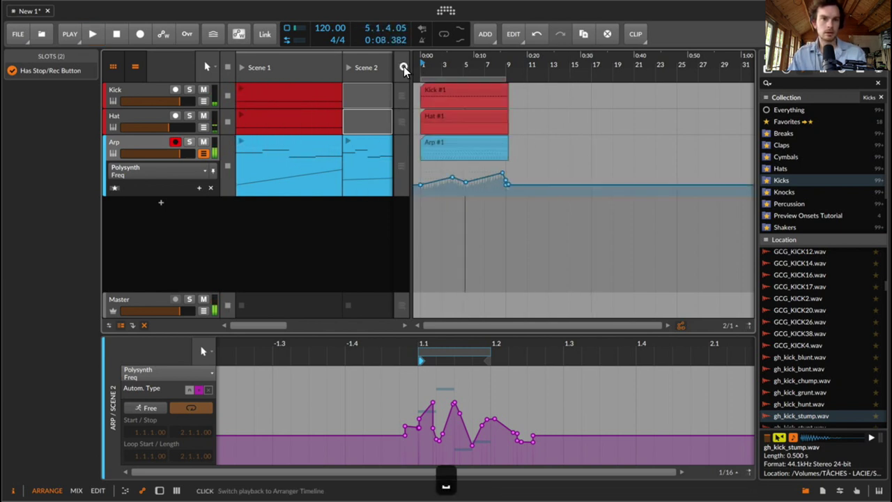
key(super+a)
key(super+z)
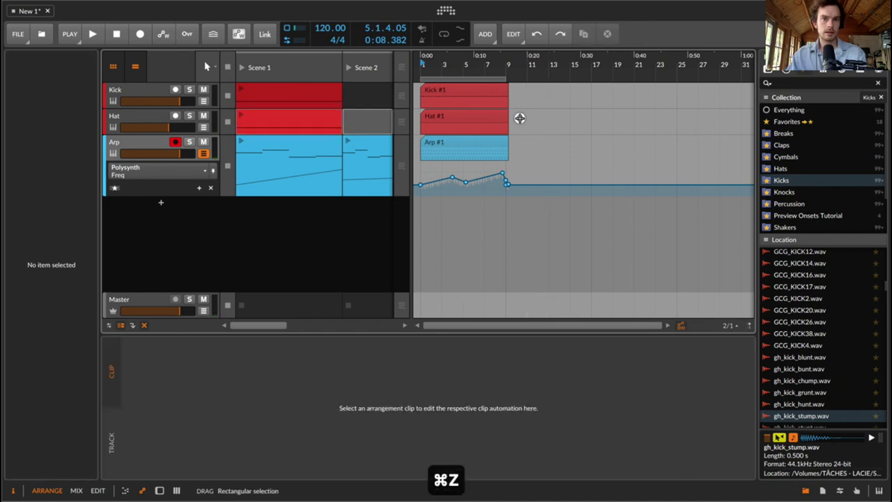
Step: Delete the recorded Kick, Hat and Arp clips from the arranger together with the Arp's Polysynth Freq automation points
key(super+a)
key(BackSpace)
drag(542, 153, 372, 279)
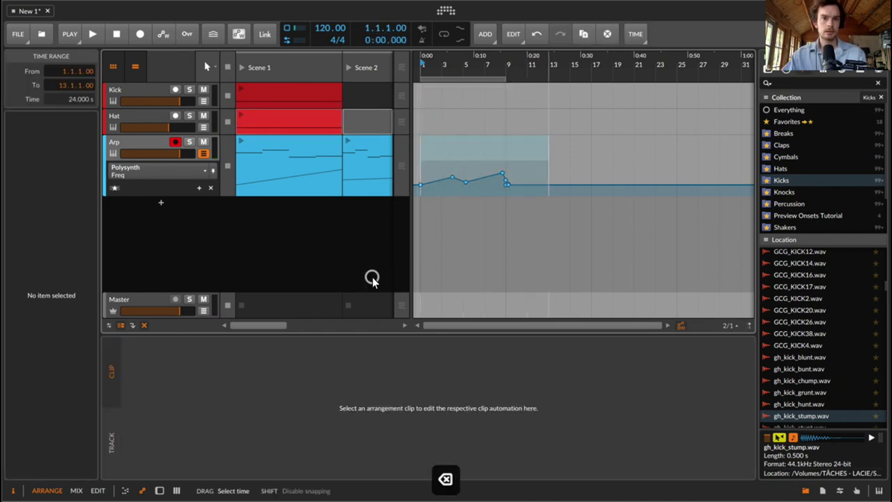
key(2)
click(511, 160)
drag(517, 160, 393, 225)
key(BackSpace)
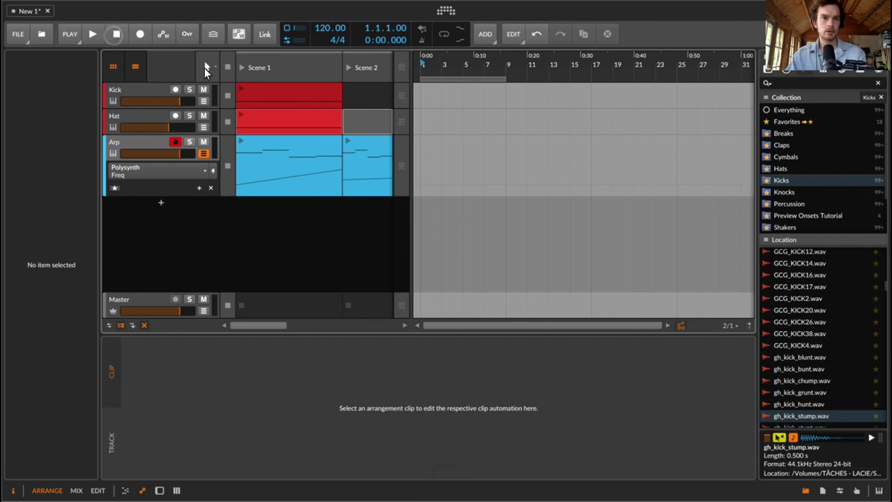
Step: Record Scene 1 into the arranger from bar 1, switch to the Scene 2 Arp clip at bar 13, and stop in bar 15
click(138, 36)
click(241, 67)
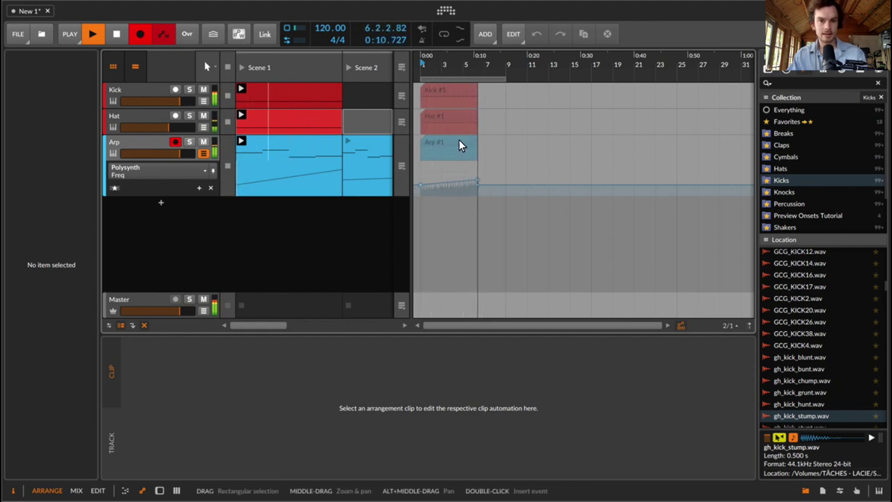
click(292, 161)
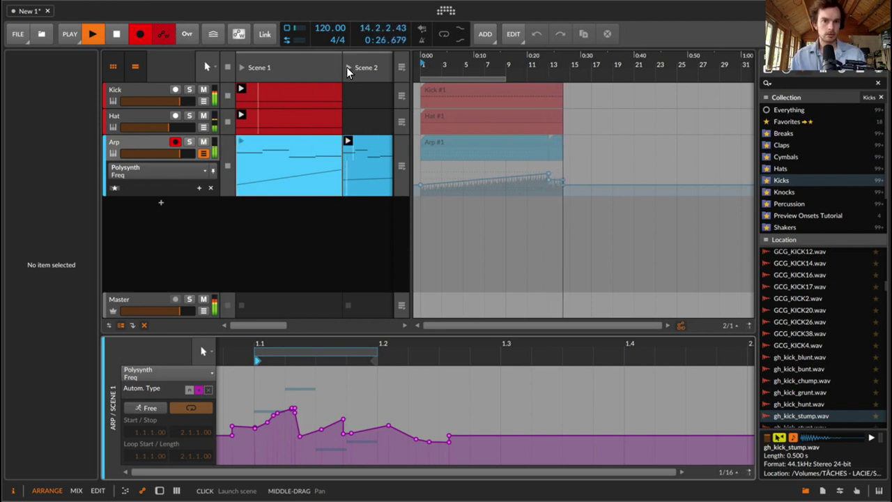
key(space)
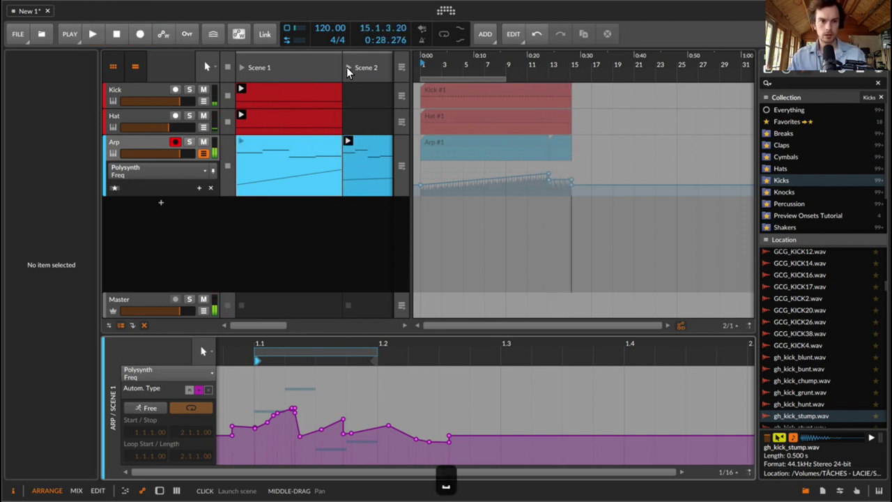
Step: Open the Scene 1 Hat launcher clip's automation with E-Hat Decay as the parameter
click(299, 120)
drag(274, 341, 238, 340)
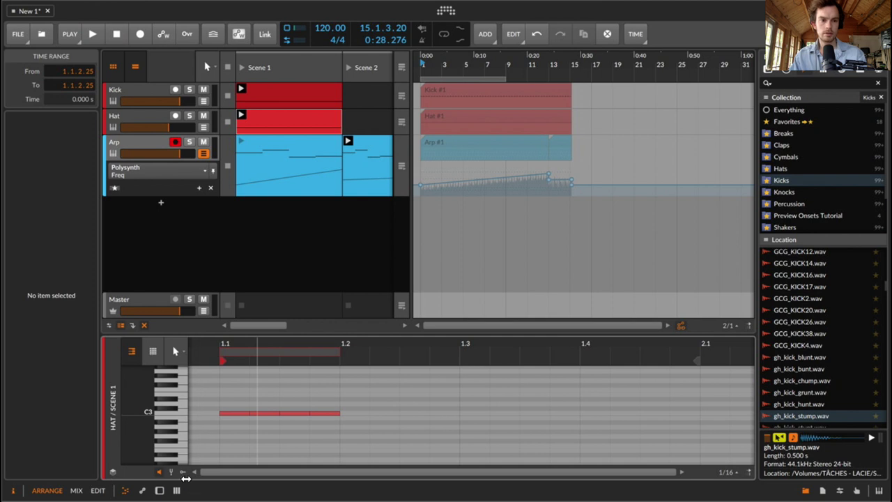
key(a)
click(170, 377)
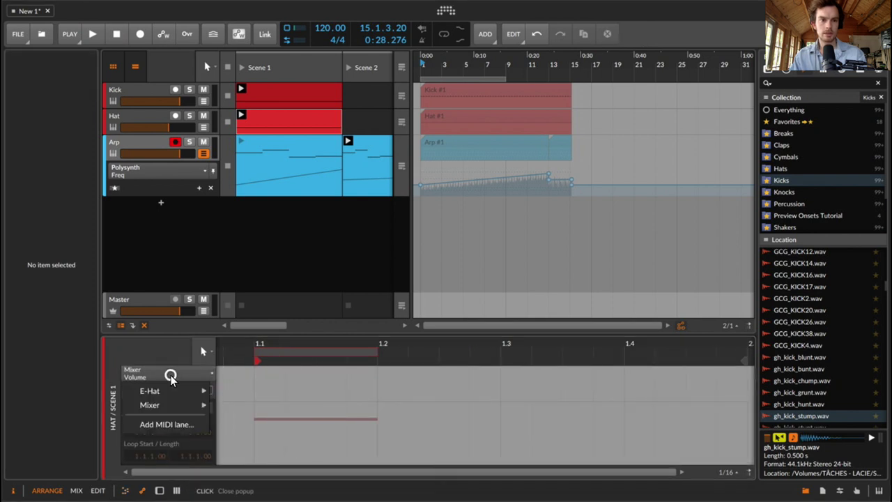
click(115, 113)
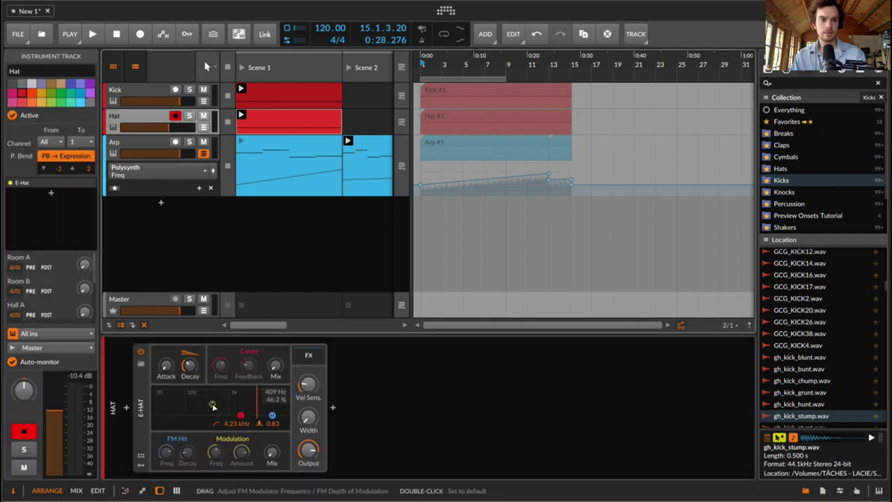
double_click(286, 120)
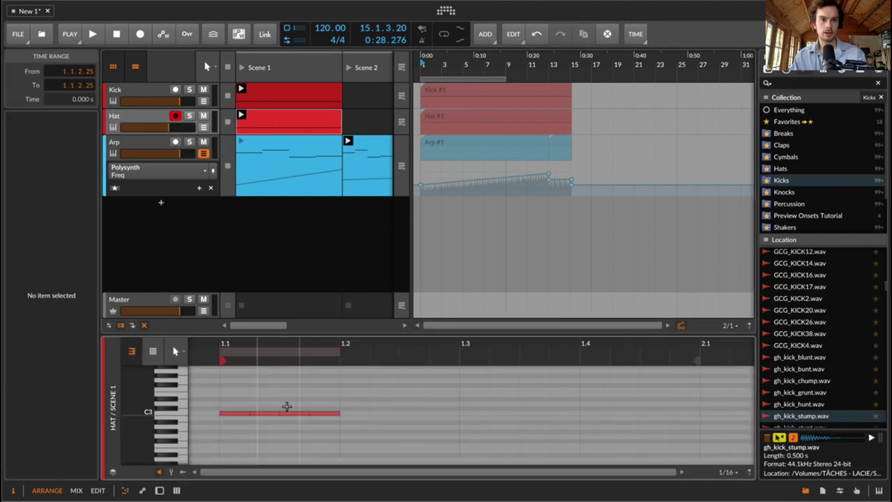
key(a)
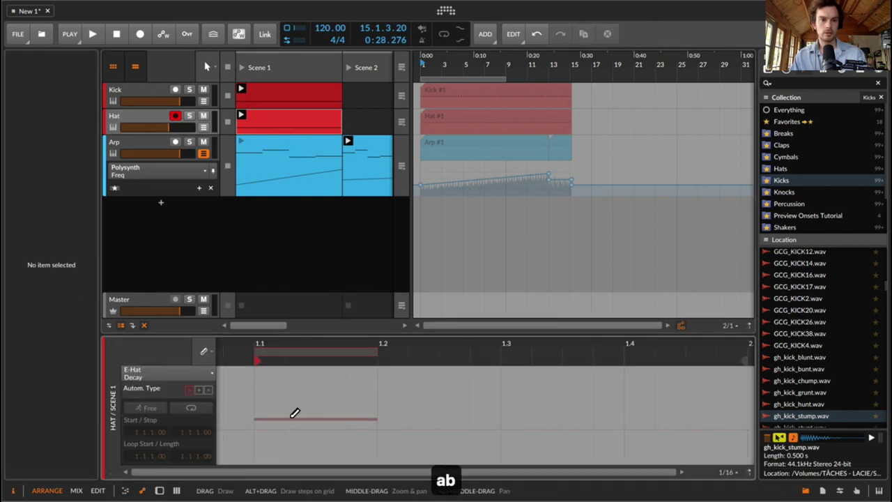
Step: Draw an additive Decay curve in the Hat clip with two raised segments within the first beat
click(284, 415)
key(super+z)
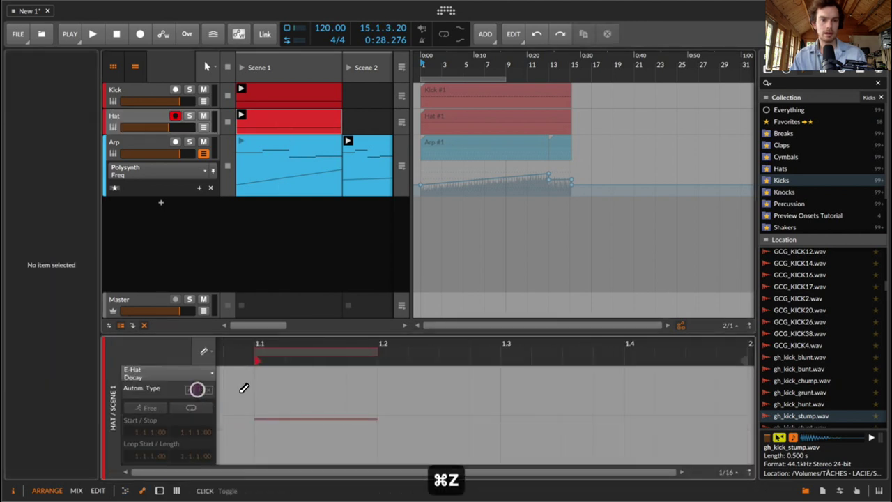
mouse_move(289, 402)
mouse_down()
mouse_move(307, 402)
mouse_move(285, 408)
mouse_up()
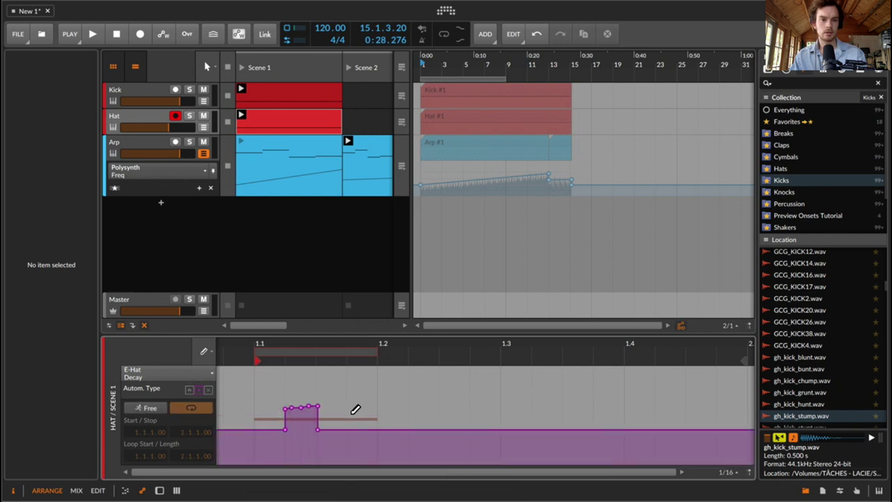
drag(379, 416, 379, 418)
Step: Make the Hat's additive Decay curve free-running with its loop ending at 1.1.3.00, and play it with the Hat track soloed
drag(400, 343, 382, 343)
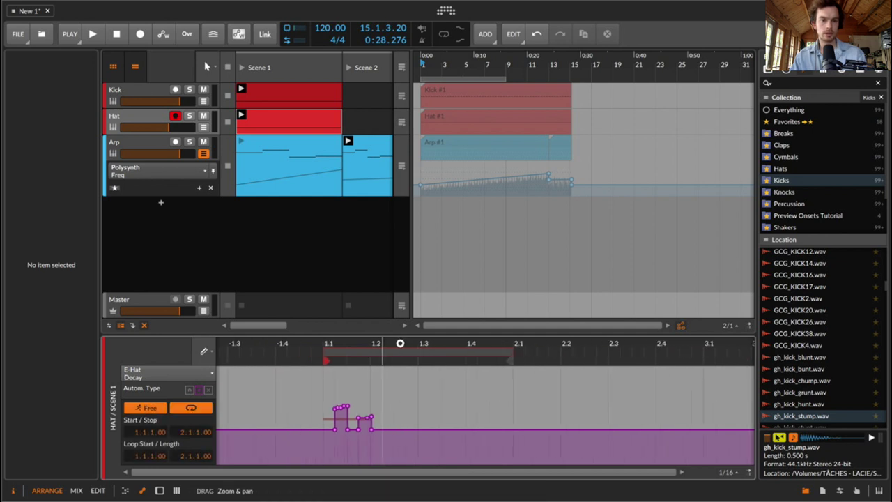
drag(507, 349, 339, 377)
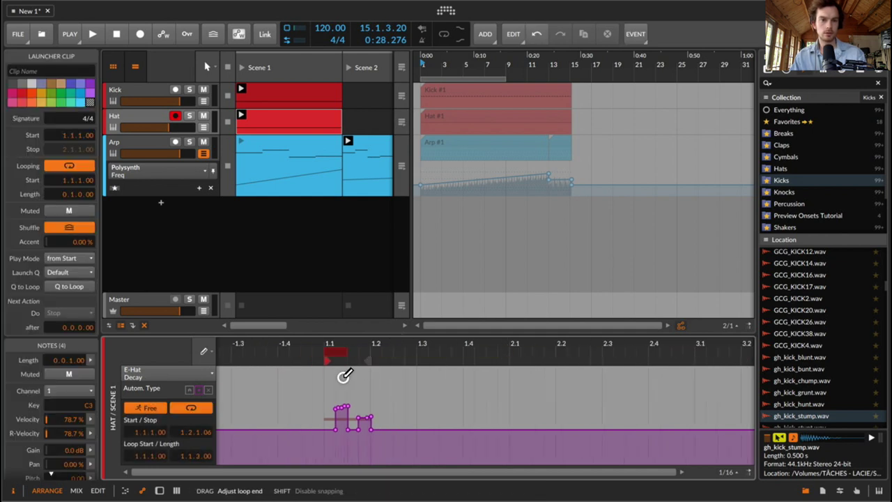
key(space)
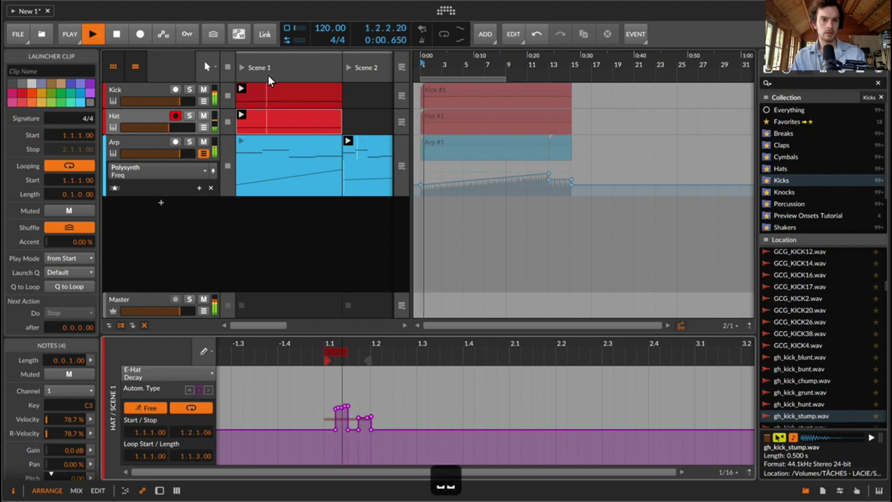
click(190, 117)
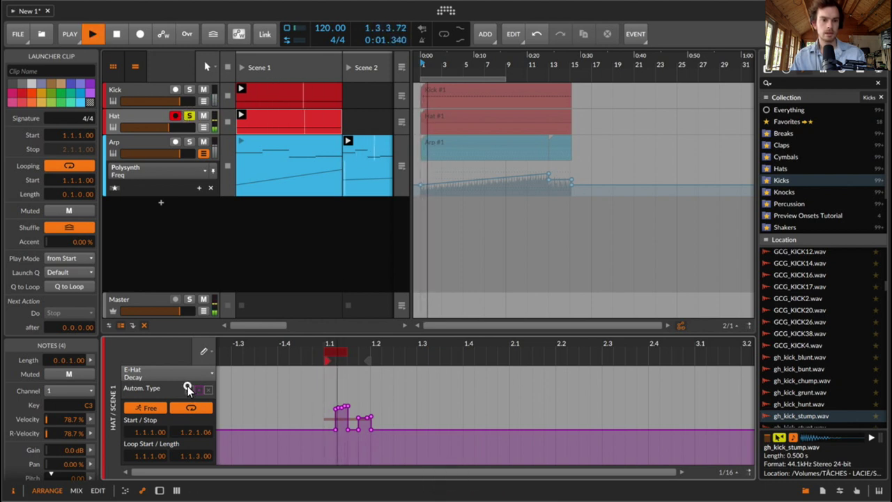
Step: Add a free-running absolute Decay ramp from 1.1.1.00 up to 605 ms at 3.1.1.00, and extend its loop to 3.1.1.00
click(333, 429)
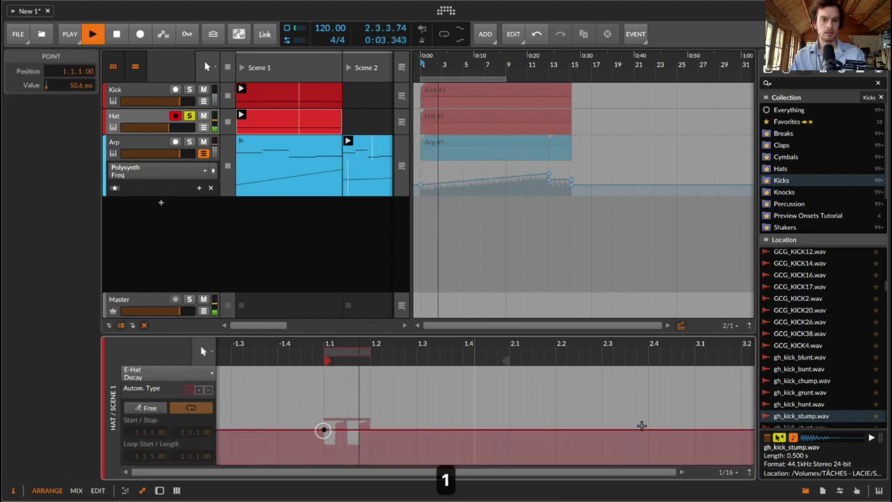
click(141, 409)
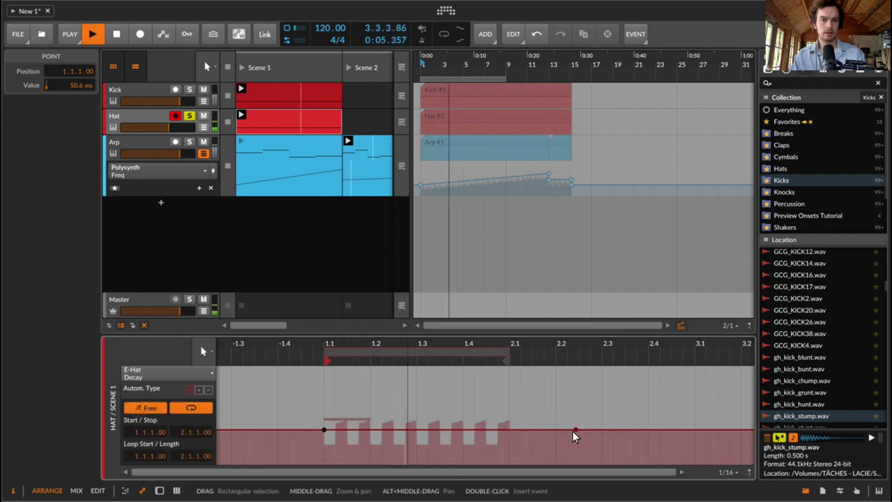
drag(571, 430, 567, 406)
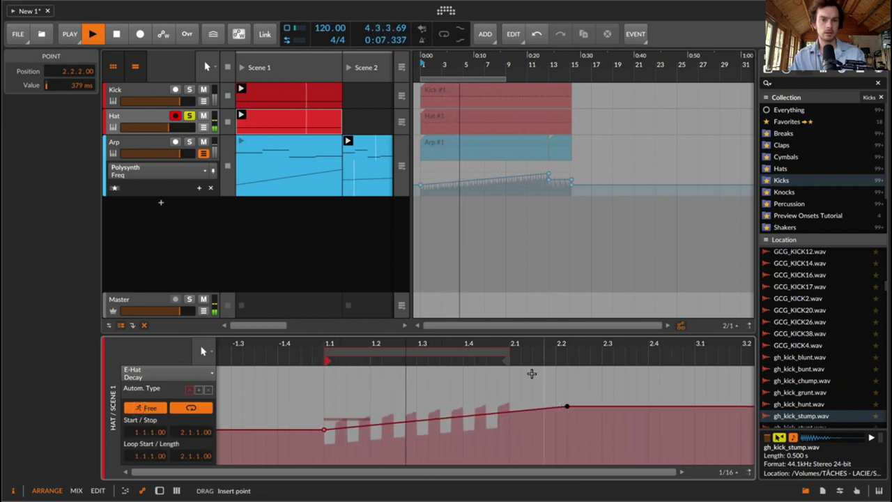
drag(520, 343, 519, 347)
drag(527, 406, 584, 401)
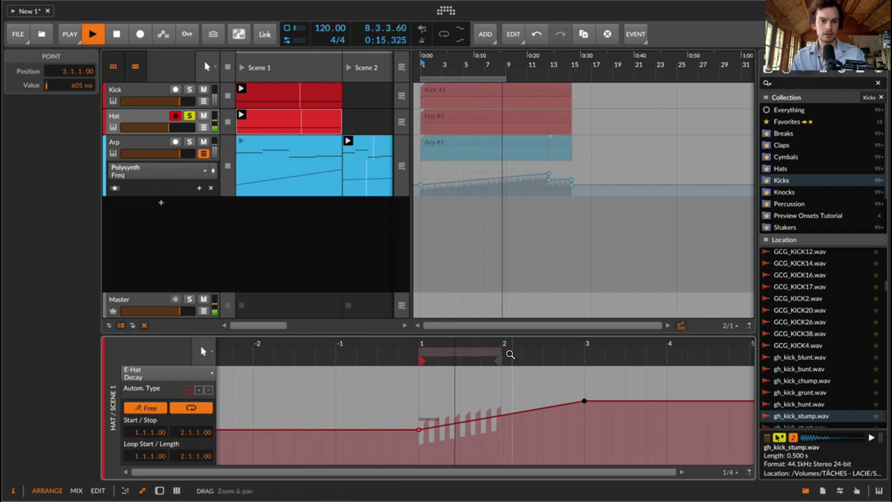
drag(499, 361, 587, 365)
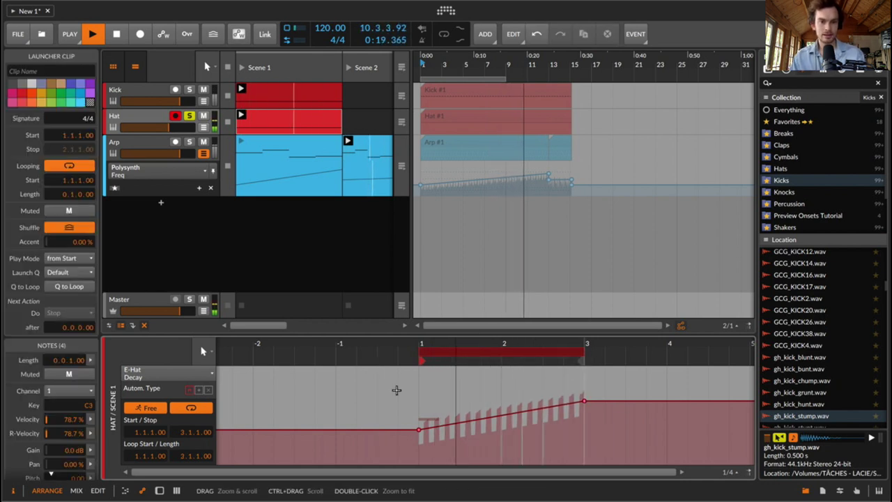
Step: Add a free-running multiplicative Decay curve looping to 5.1.1.00, falling from 100 % at 1.1.1.00 to 59.4 % at 5.1.1.00, and stop playback
click(208, 392)
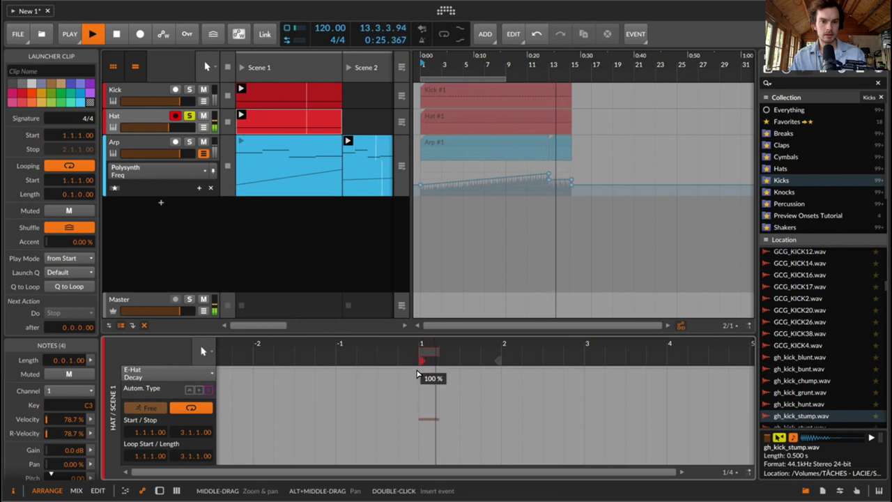
click(417, 375)
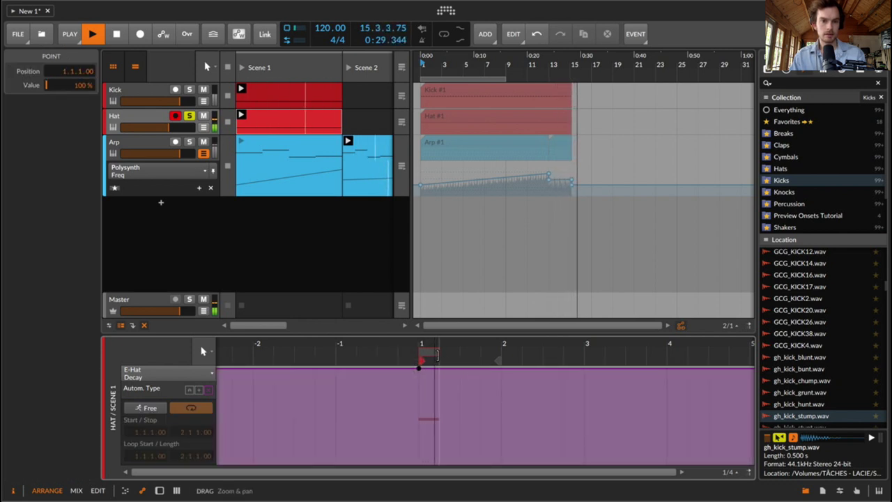
click(148, 409)
drag(499, 359, 740, 405)
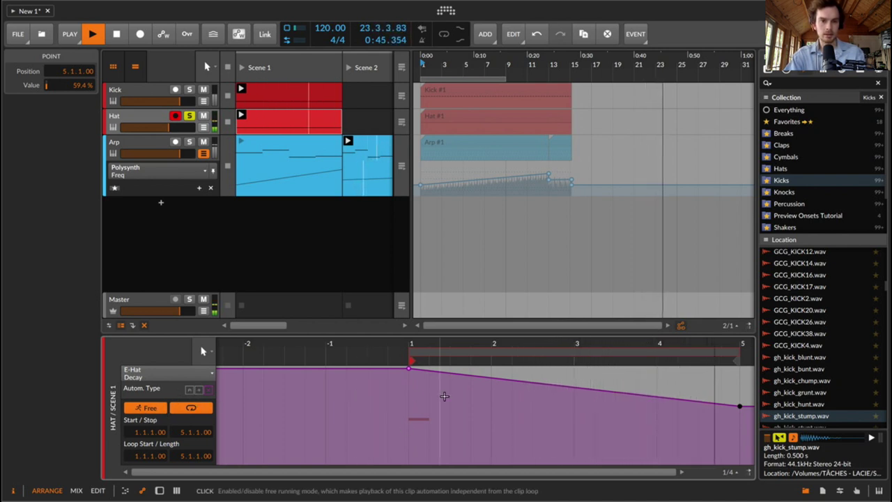
key(space)
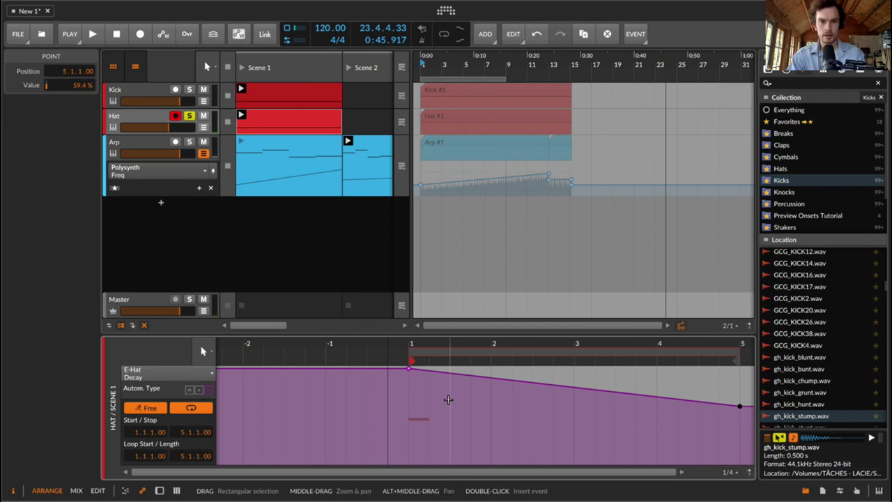